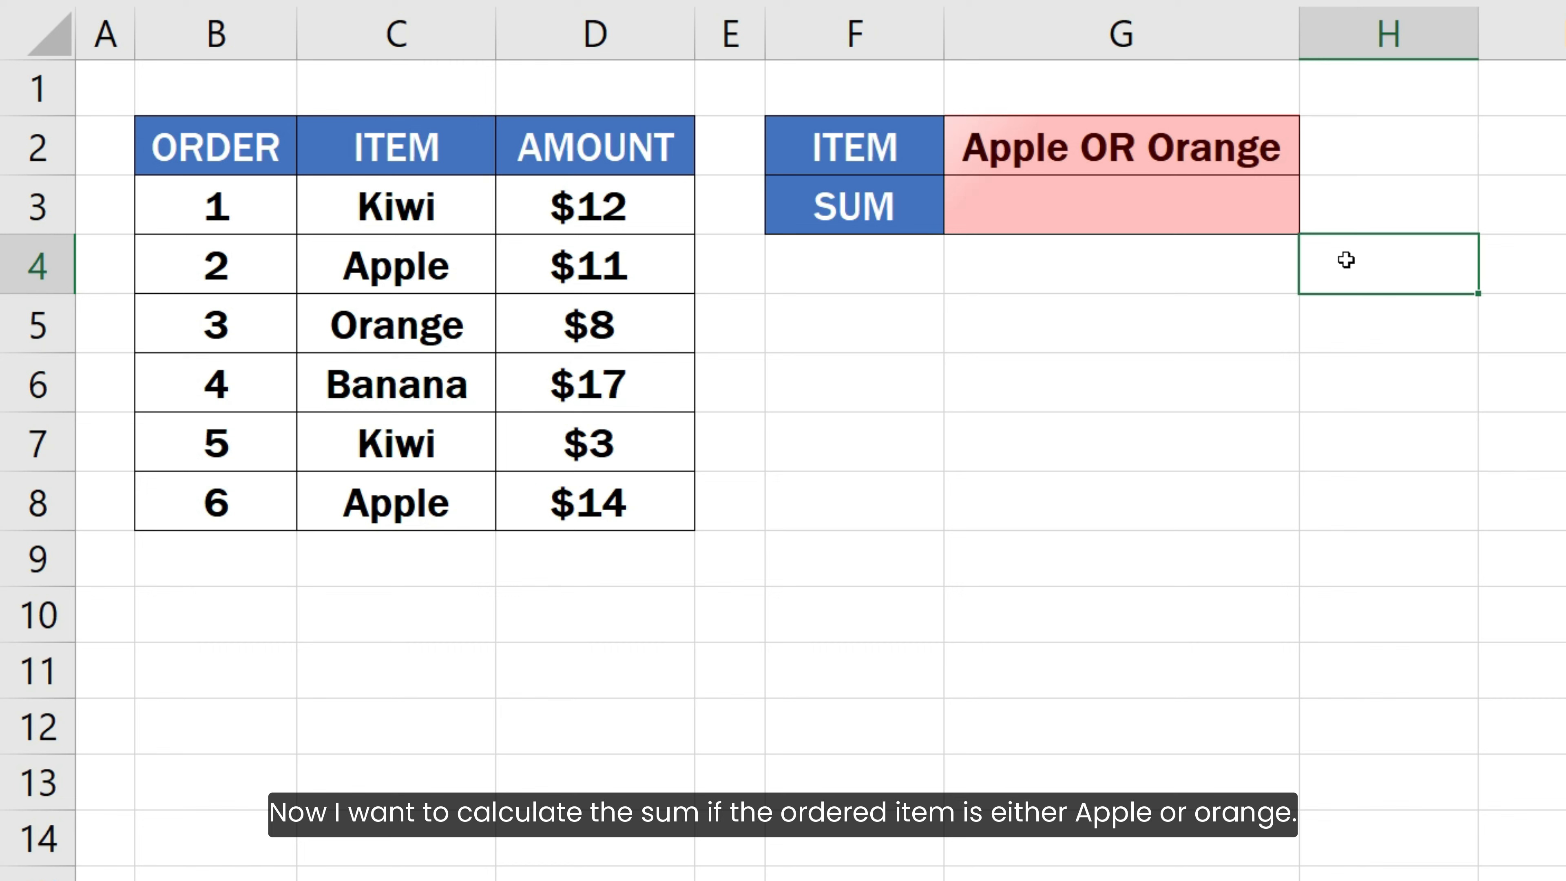
# - Start a SUMIFS formula in G3 with sum range D3:D8, criteria range C3:C8 and criterion "Apple"
pyautogui.doubleClick(1290, 214)
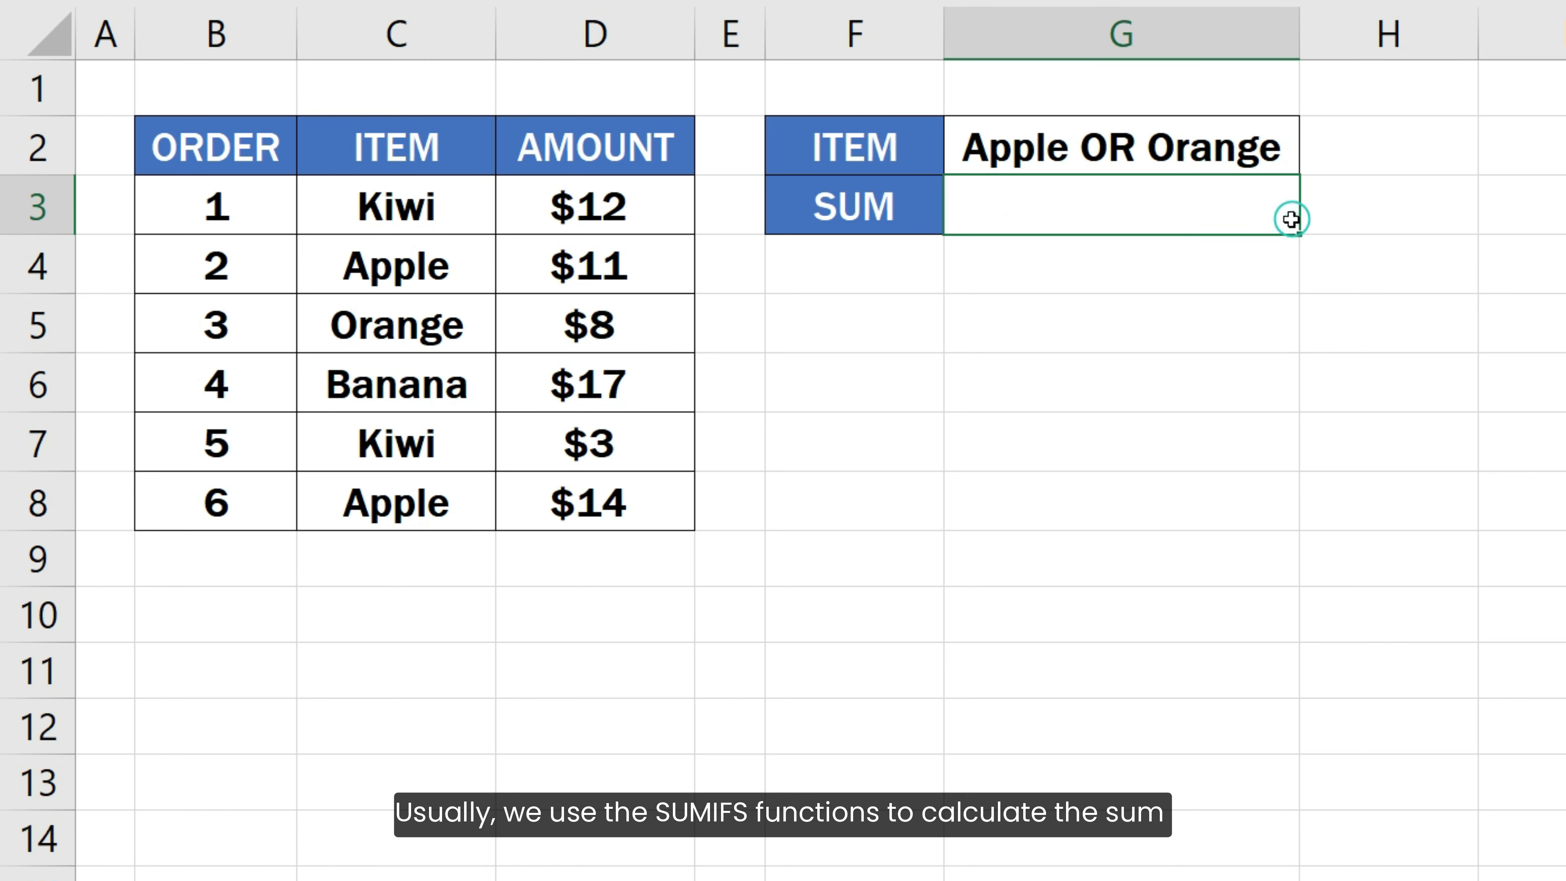
pyautogui.write('=SUMIFS(')
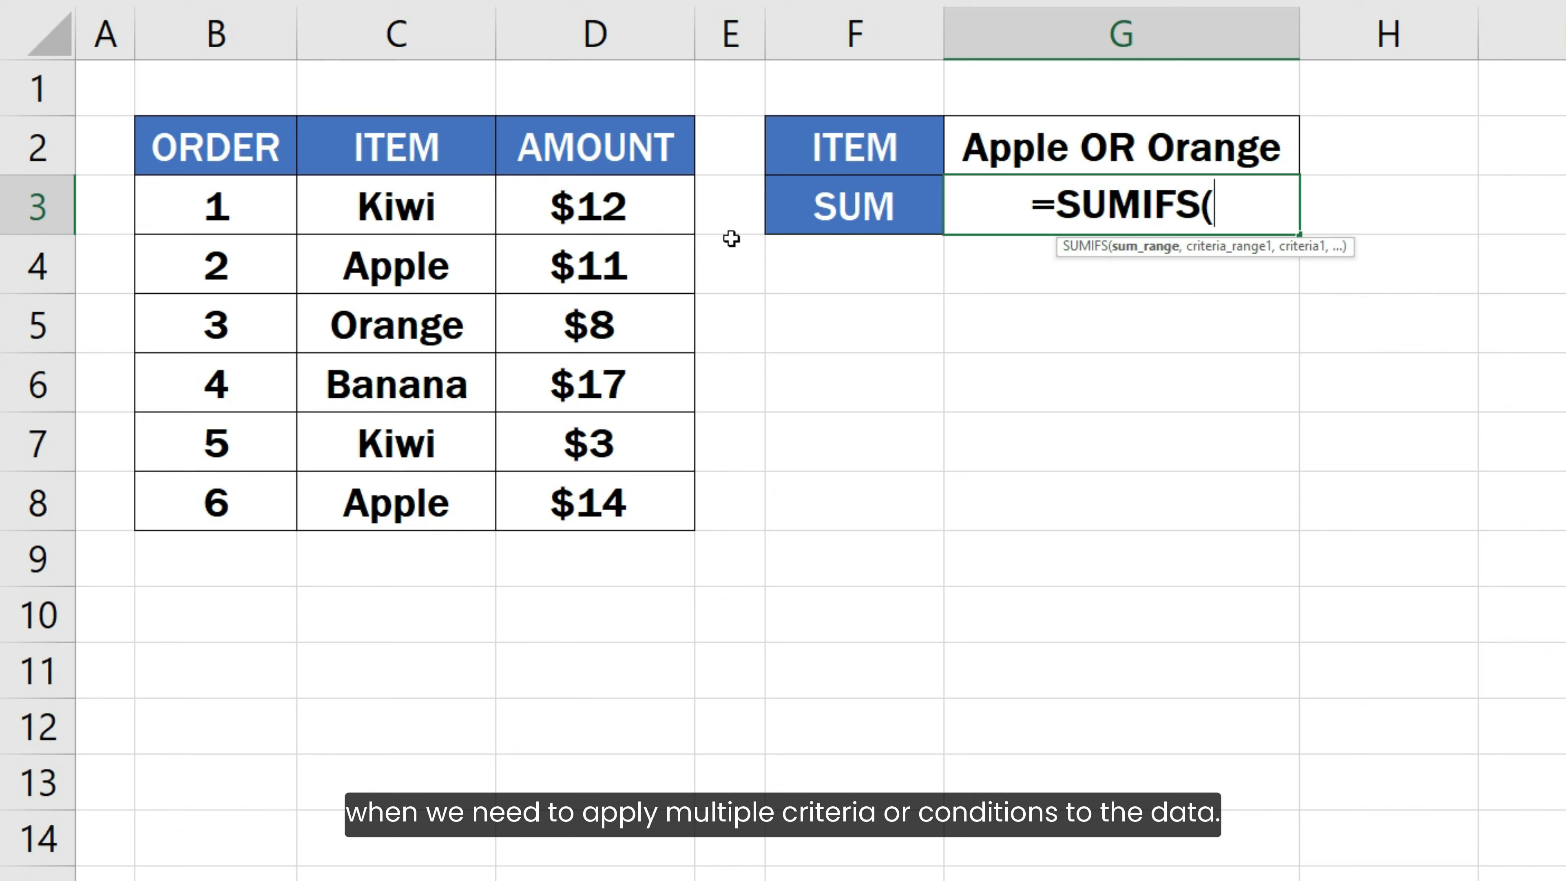
pyautogui.moveTo(667, 206); pyautogui.dragTo(614, 509)
pyautogui.write(',')
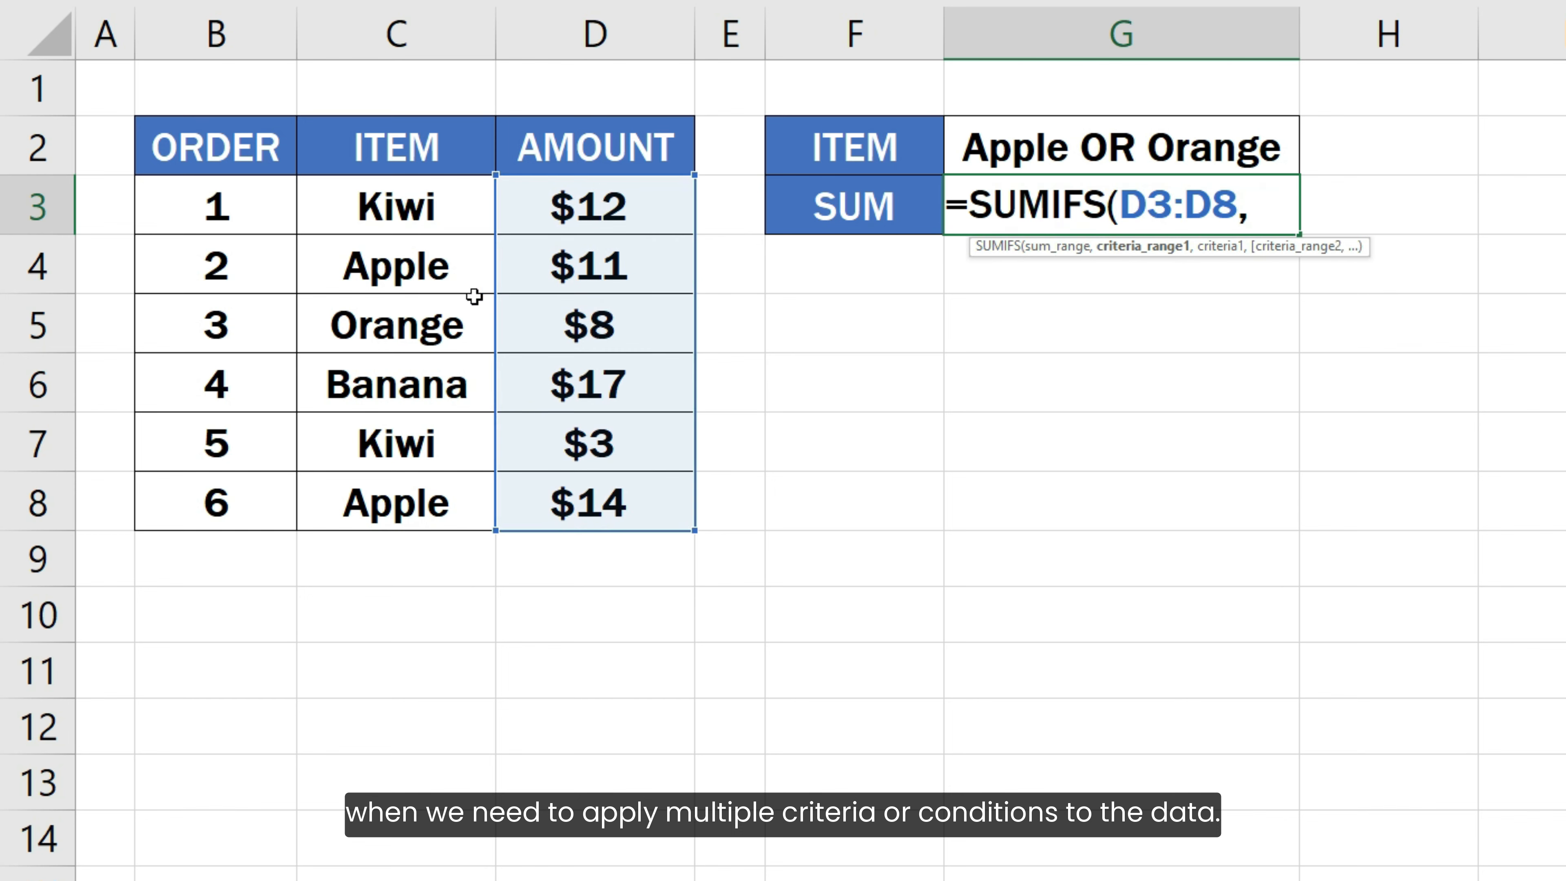
pyautogui.moveTo(433, 208); pyautogui.dragTo(402, 506)
pyautogui.write(',')
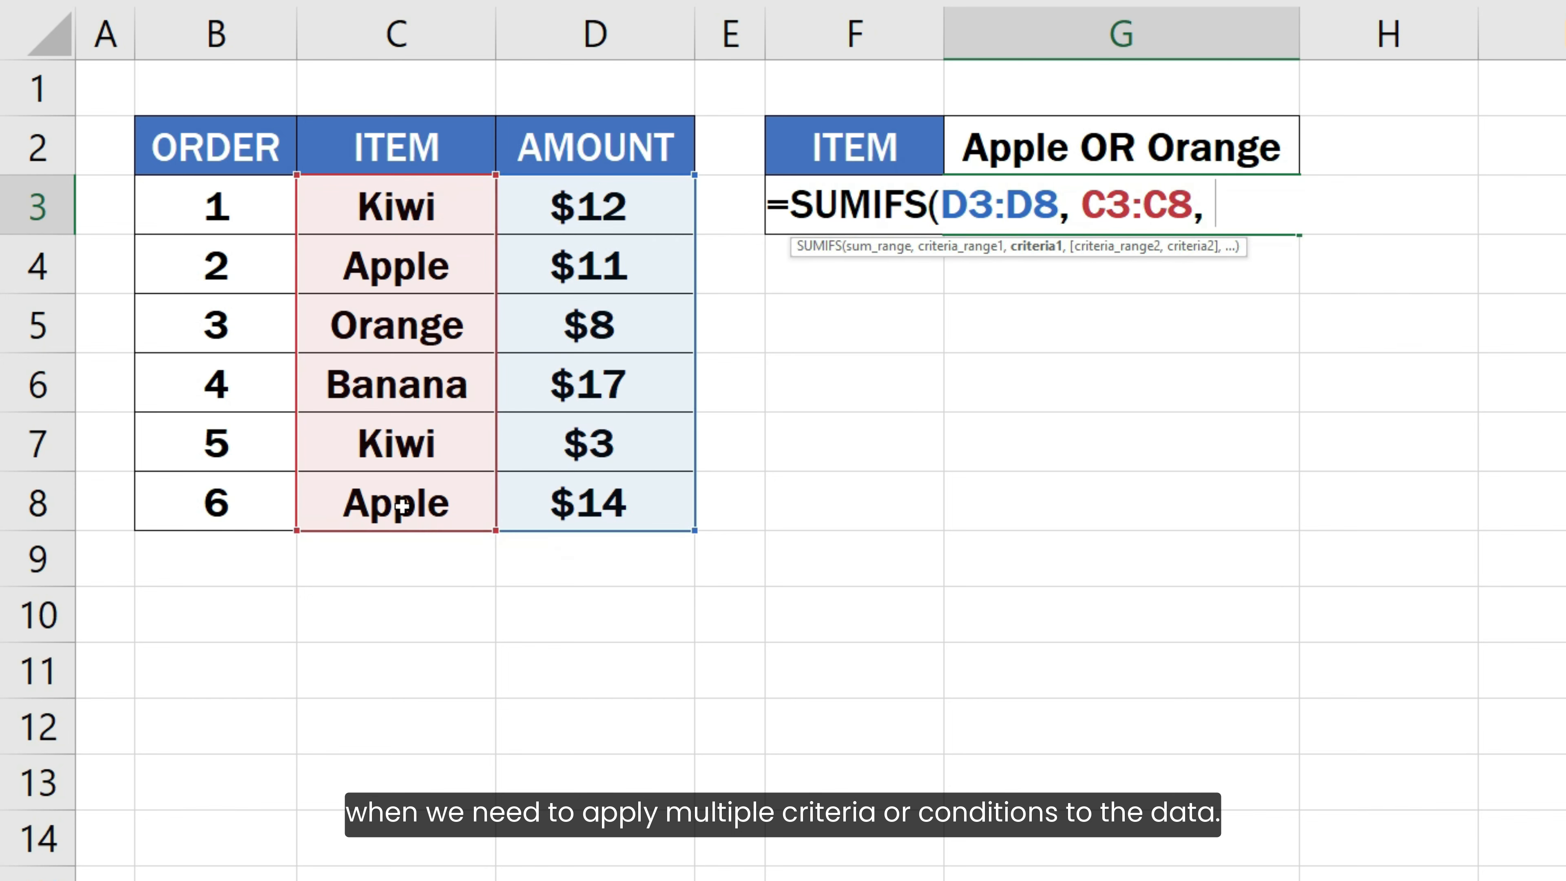
pyautogui.write(' "Apple",')
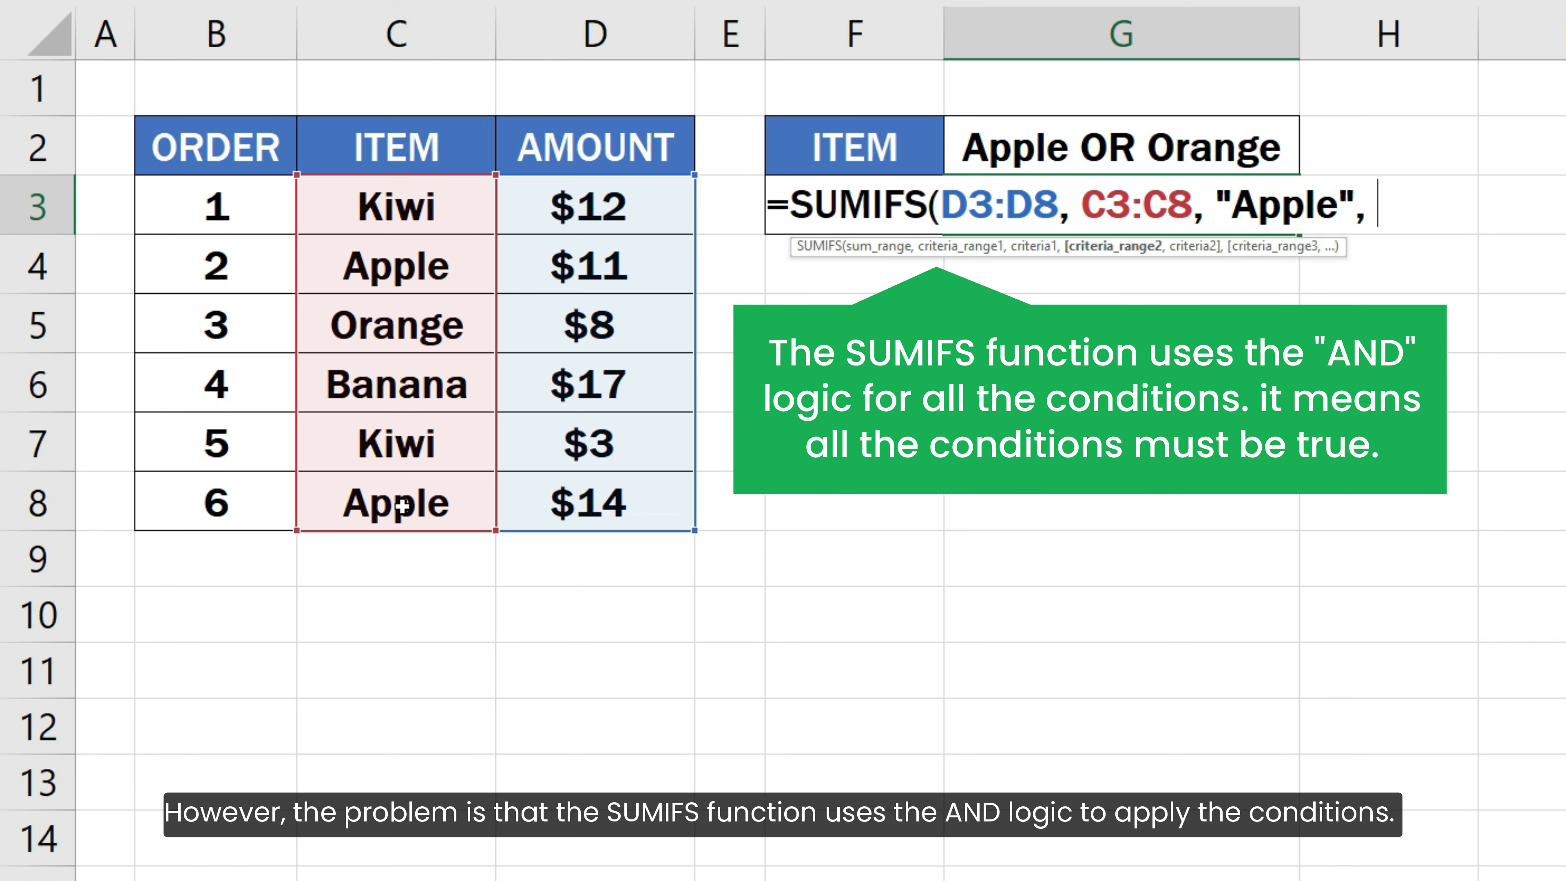
# - Add a second condition with criteria range C3:C8 and criterion "Orange" to the SUMIFS formula and complete it
pyautogui.moveTo(414, 191); pyautogui.dragTo(413, 498)
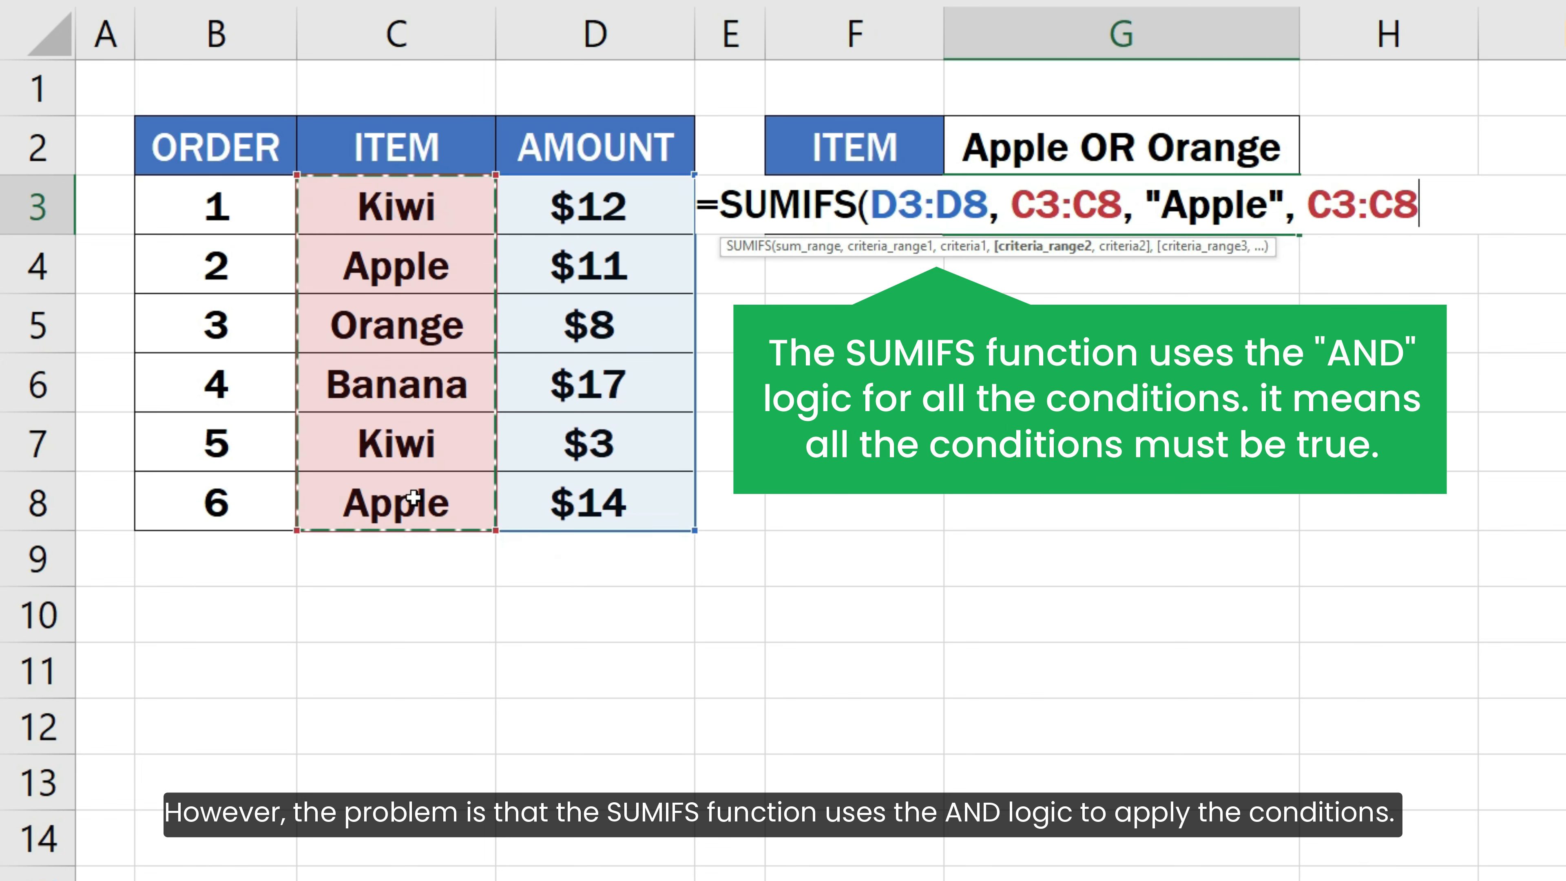
pyautogui.write(', "')
pyautogui.write('Or')
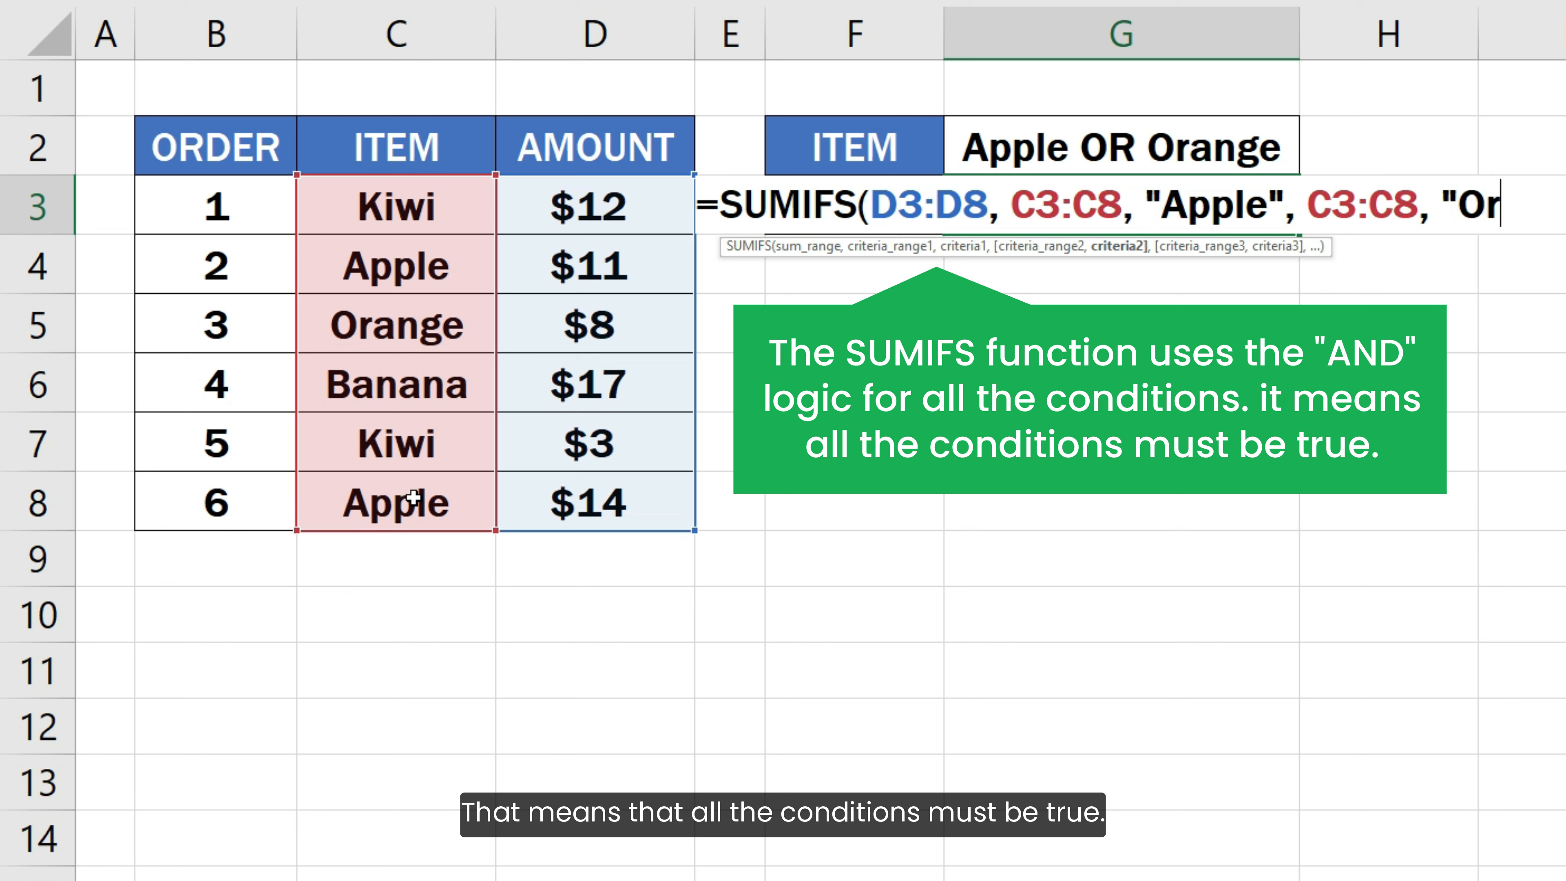
pyautogui.write('ange")')
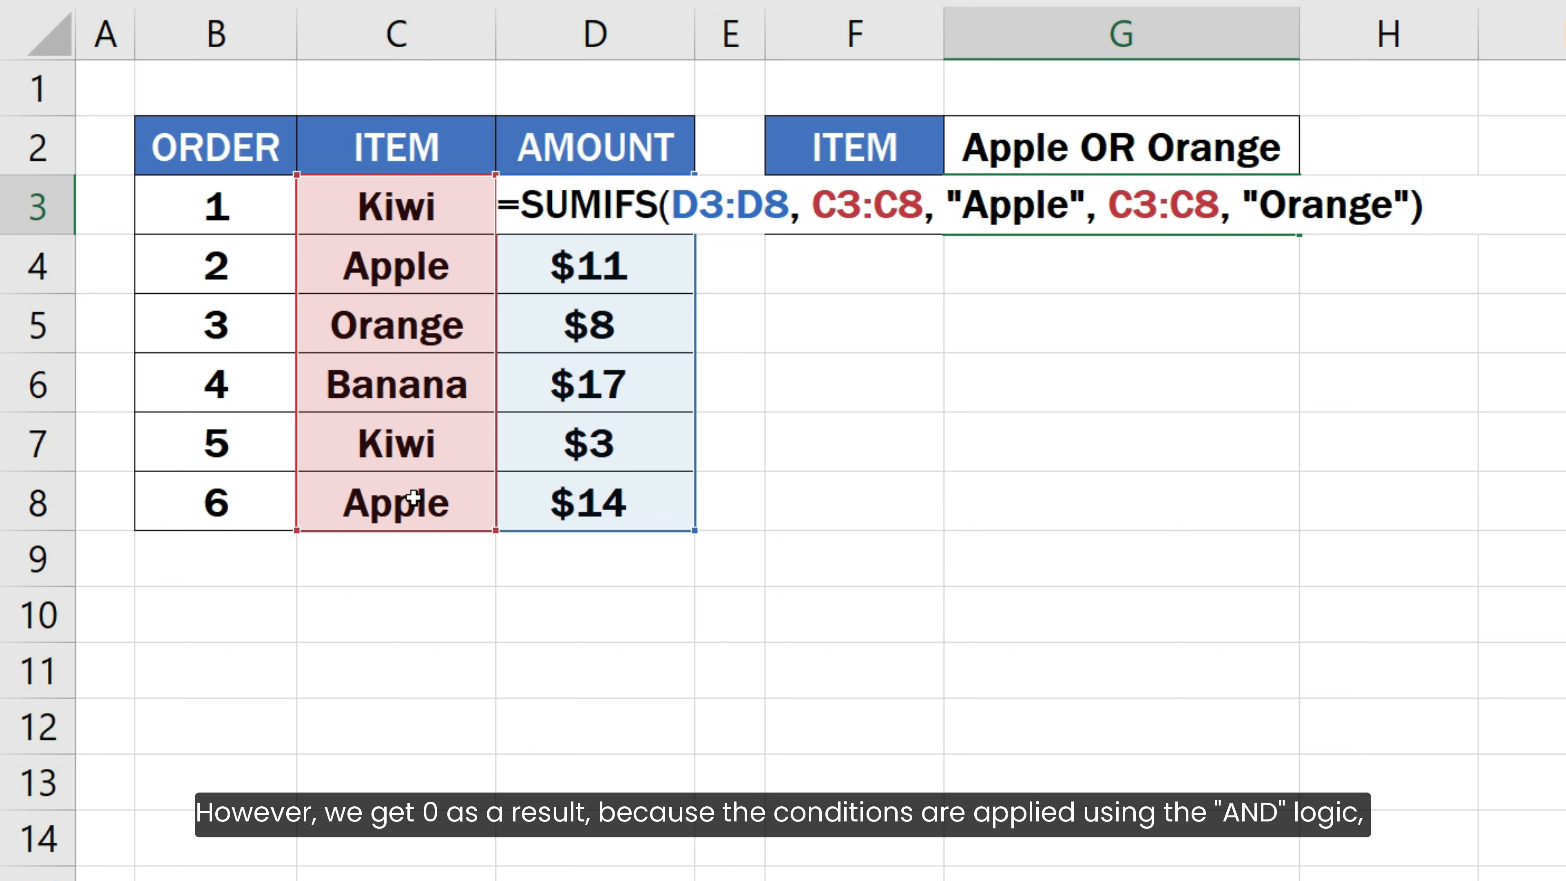
pyautogui.press('Return')
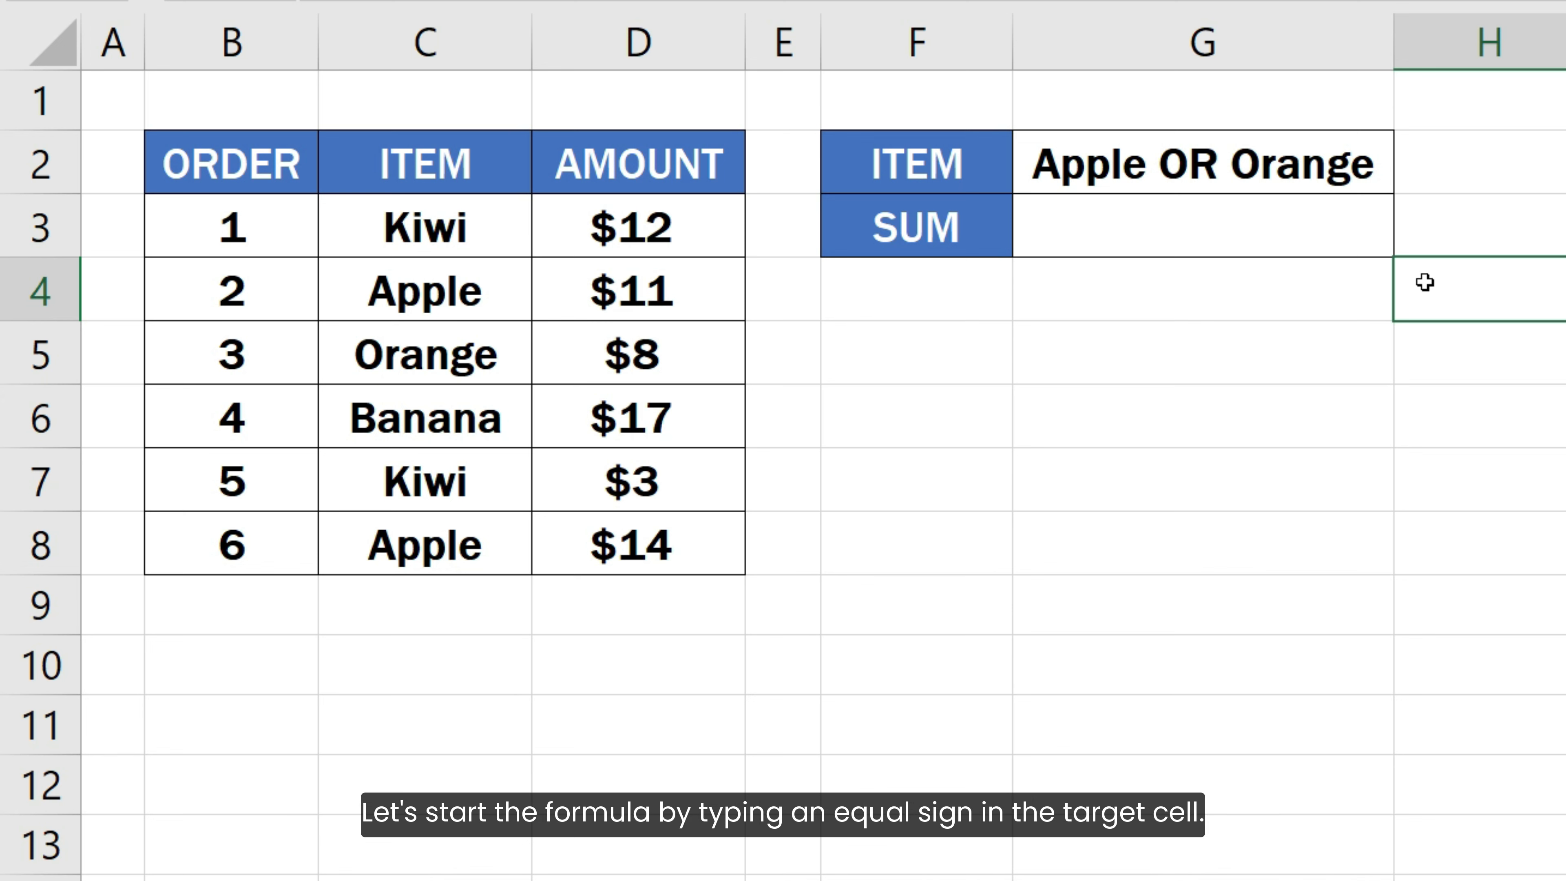
# - Write =SUMIFS(D3:D8, C3:C8, "Apple") in the SUM cell G3, keeping the formula open for editing
pyautogui.doubleClick(1339, 227)
pyautogui.write('=S')
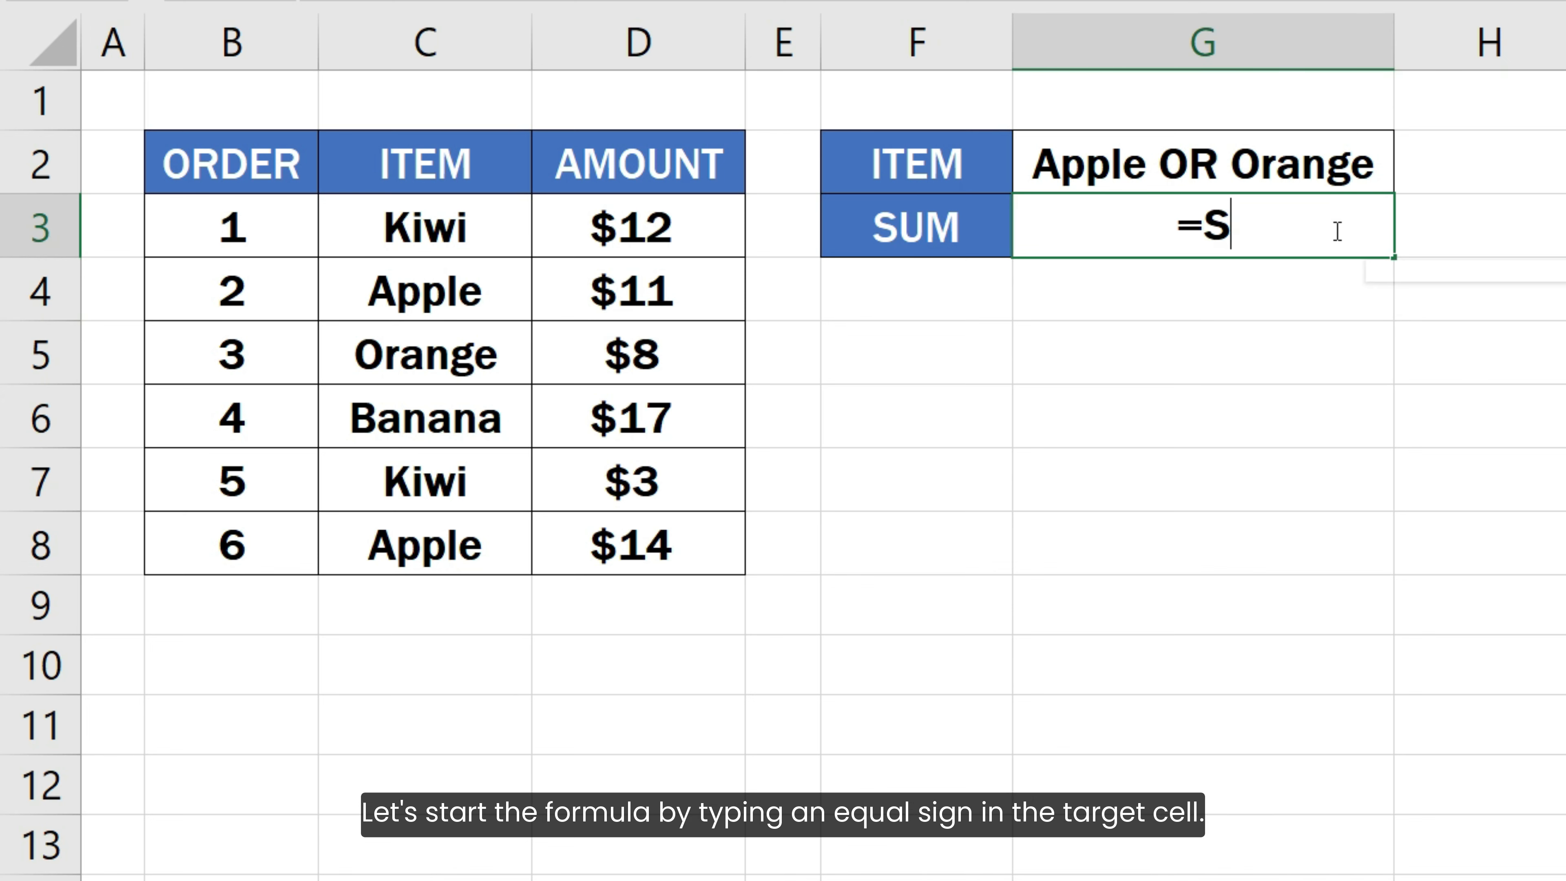
pyautogui.write('UMIFS(')
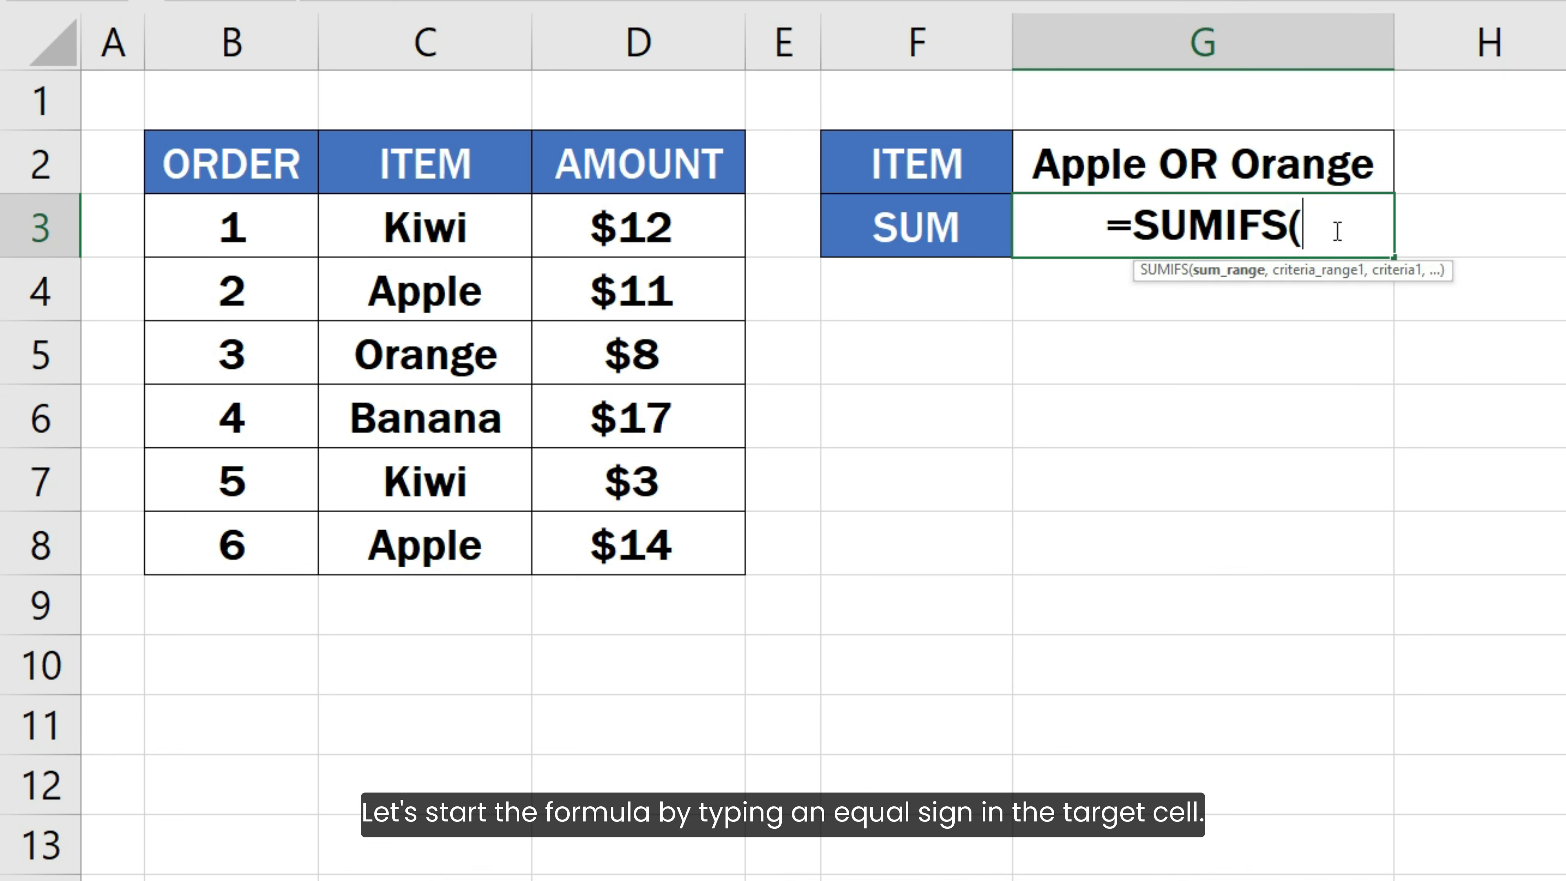
pyautogui.moveTo(675, 222); pyautogui.dragTo(655, 531)
pyautogui.write(',')
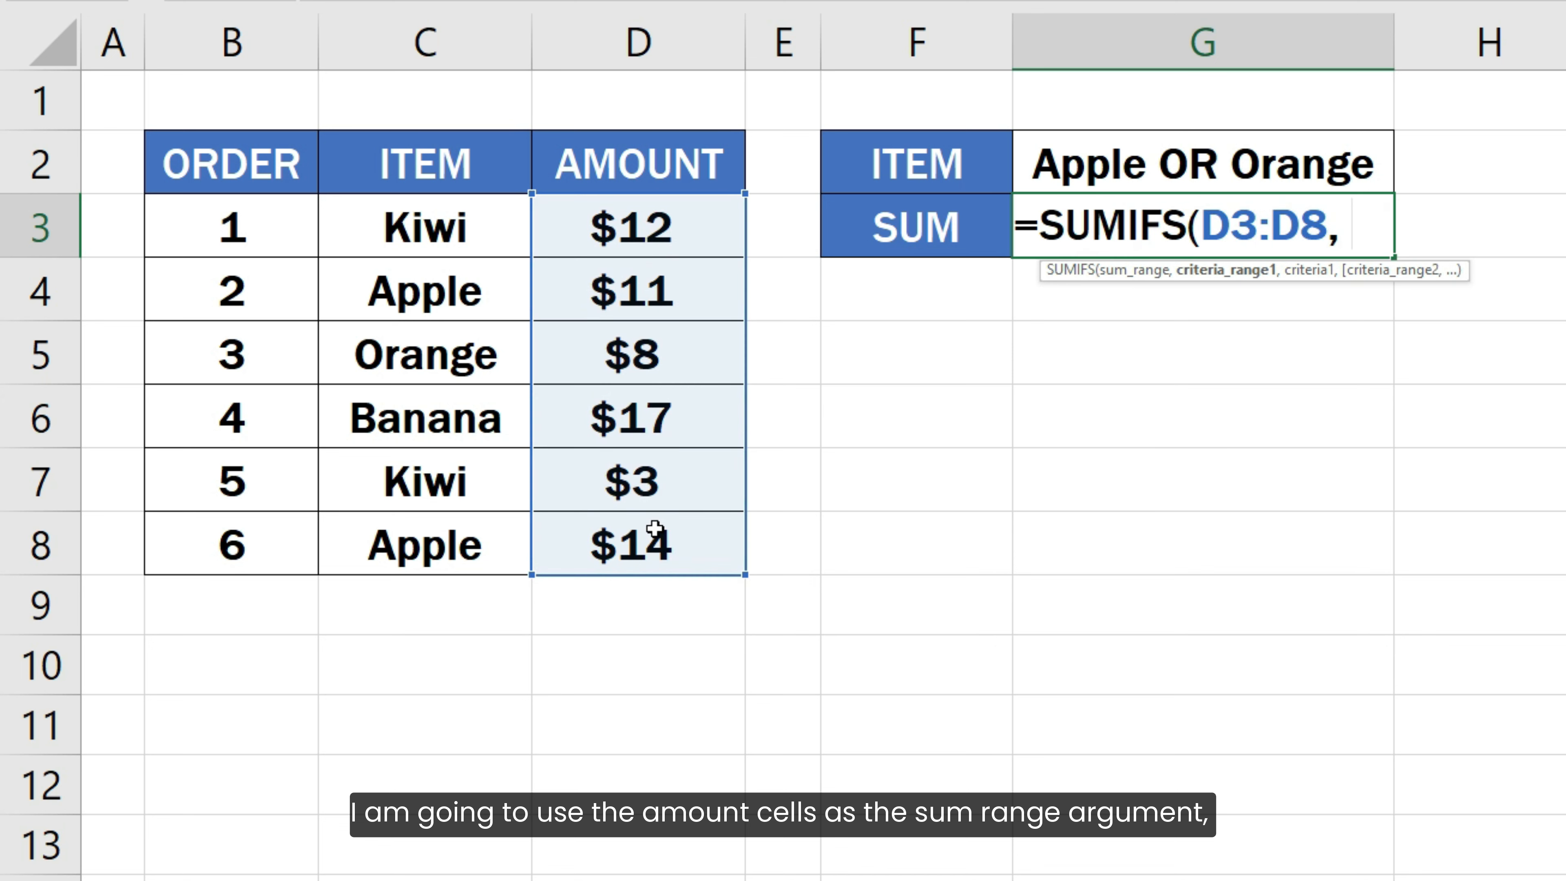
pyautogui.moveTo(486, 230); pyautogui.dragTo(458, 528)
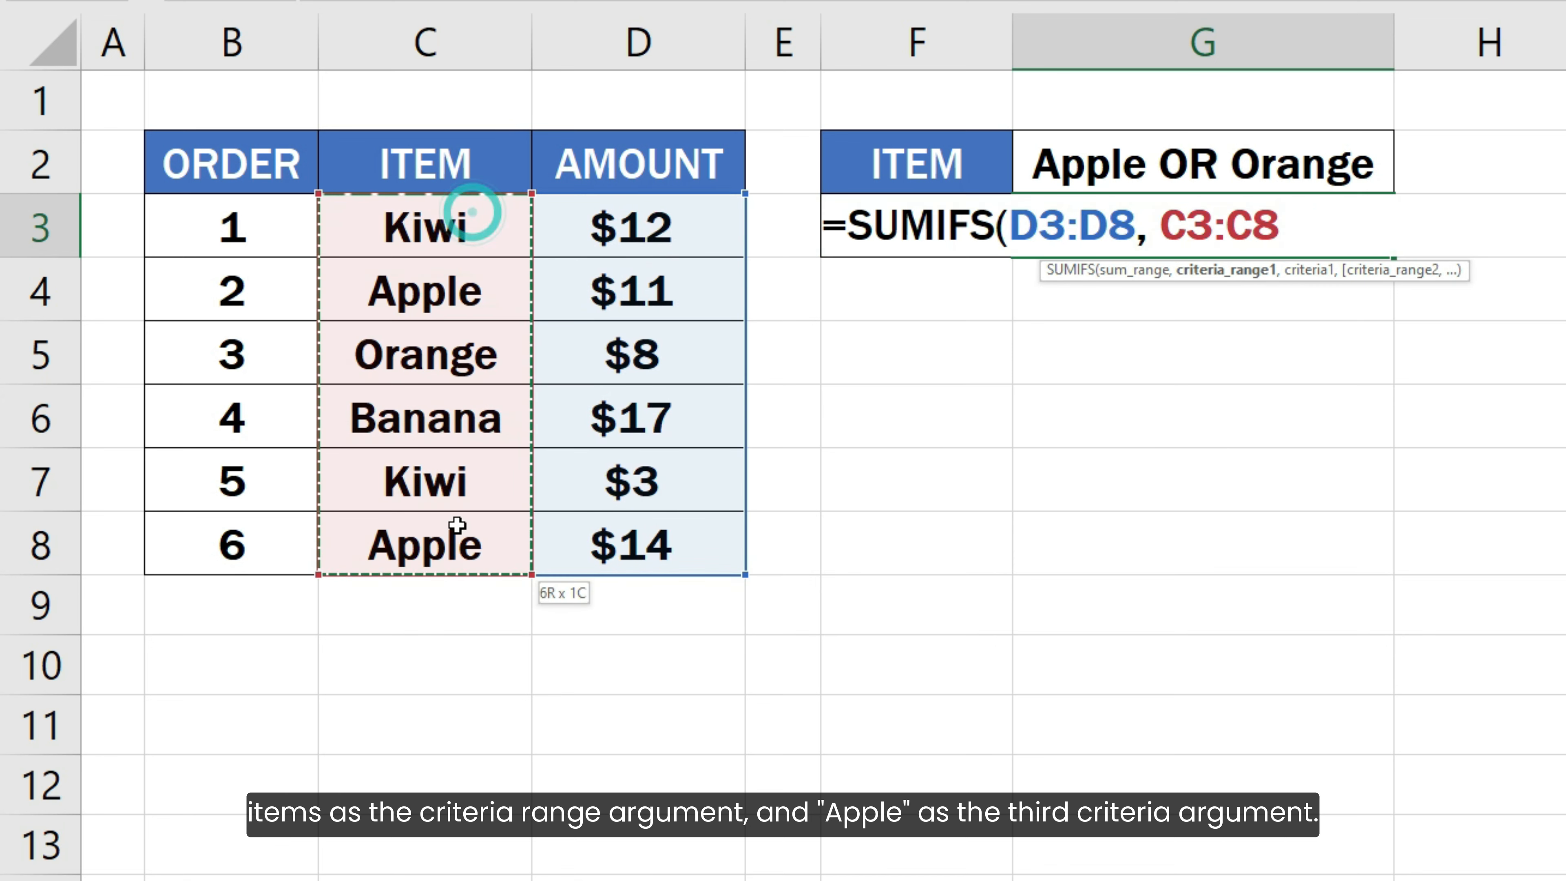
pyautogui.write(',')
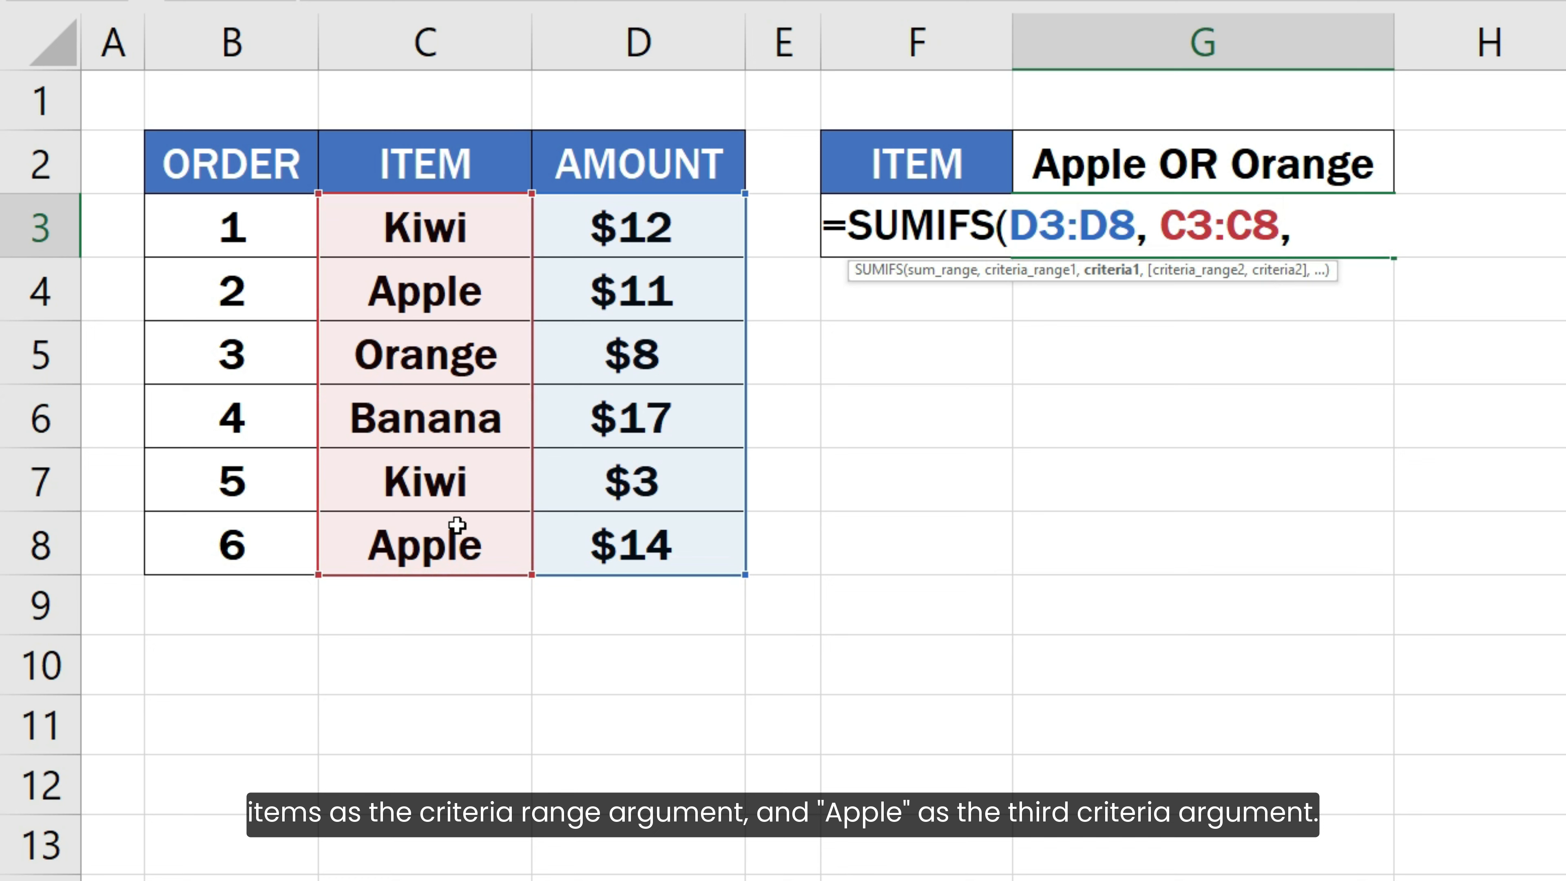
pyautogui.write(' "Ap')
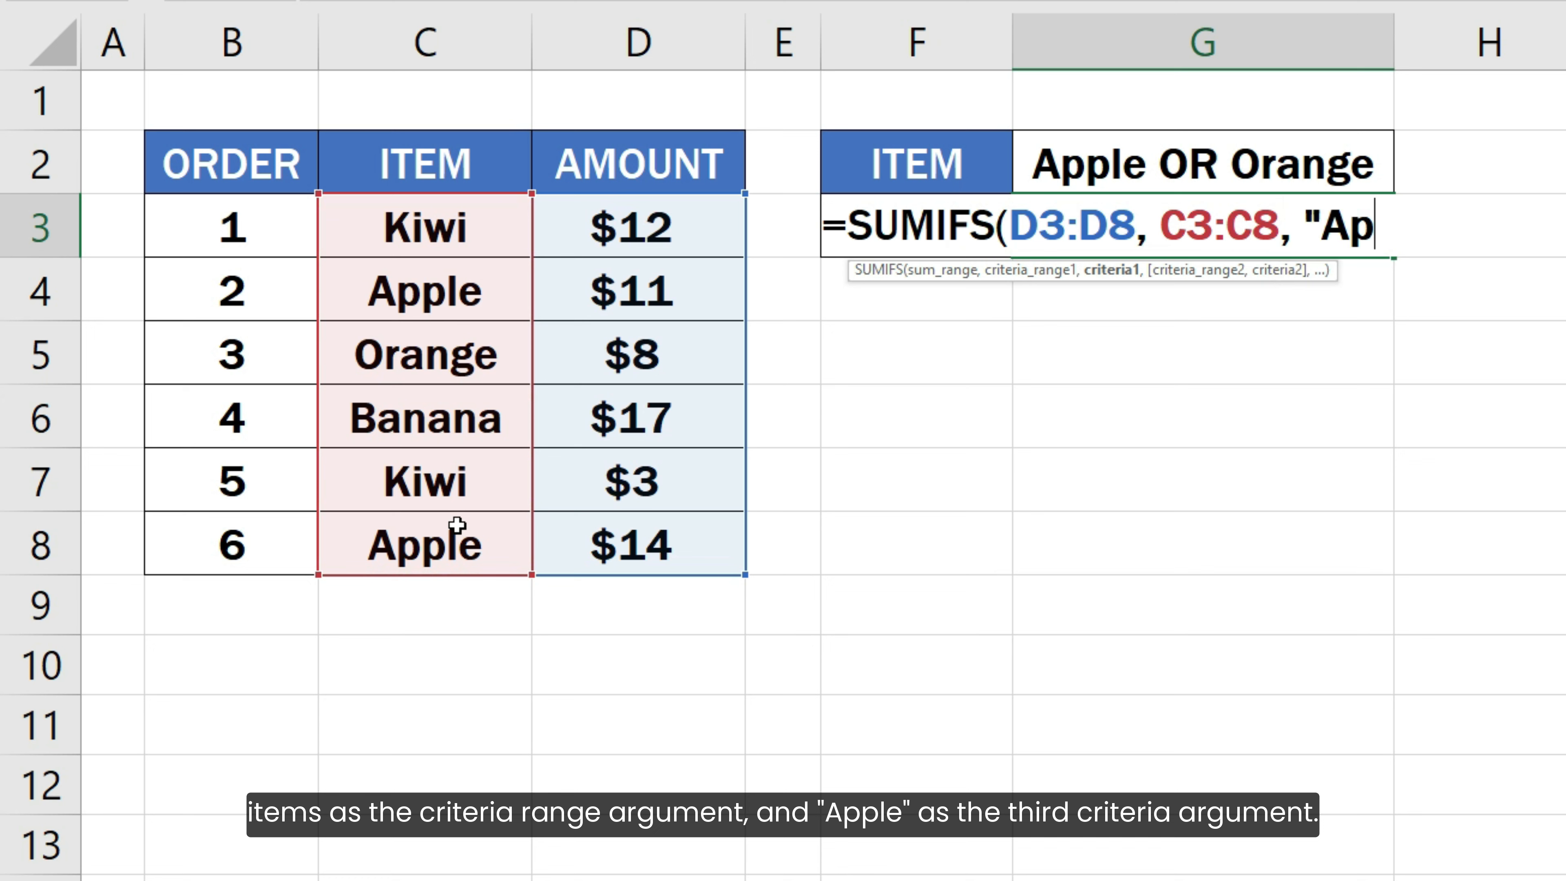
pyautogui.write('ple")')
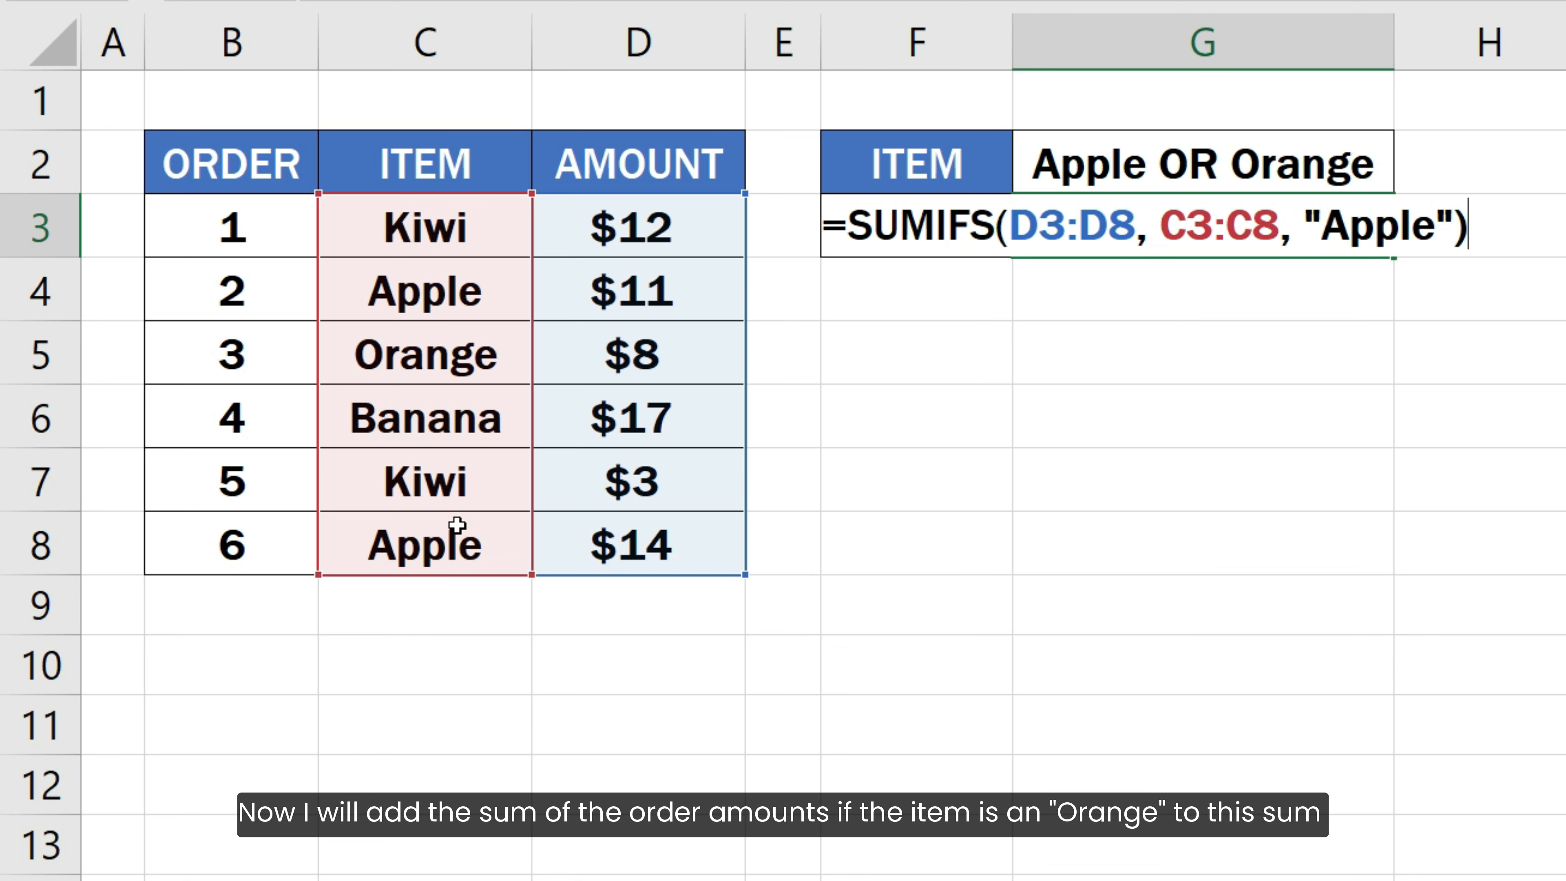
# - Add a plus sign on a new line of the formula, followed by a copy of the SUMIFS function
pyautogui.hotkey('alt', 'Return')
pyautogui.write('+')
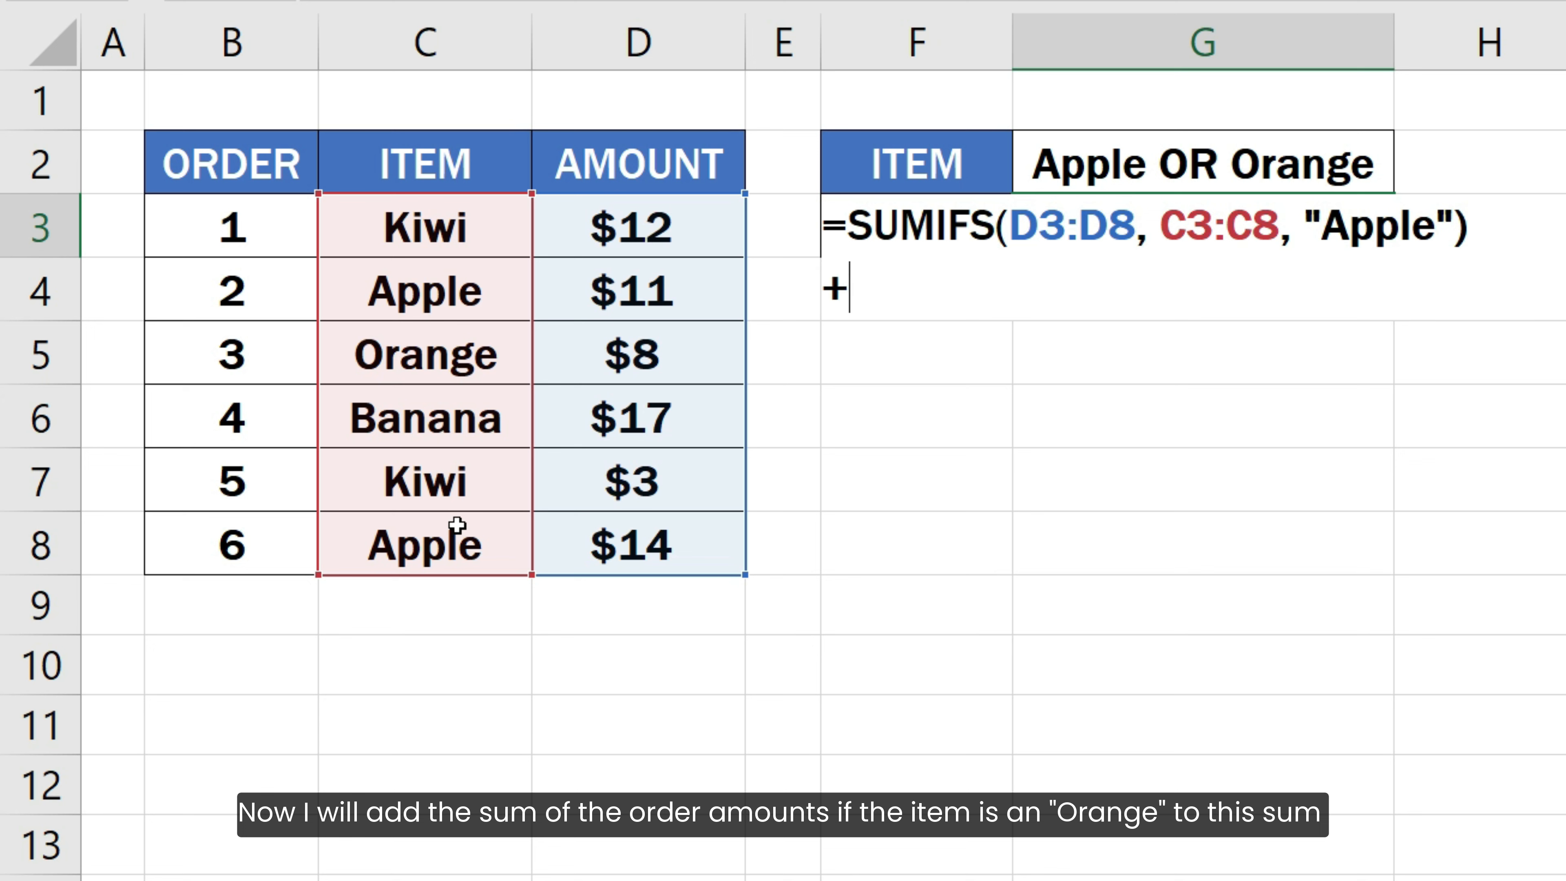
pyautogui.moveTo(848, 225); pyautogui.dragTo(1477, 234)
pyautogui.hotkey('ctrl', 'c')
pyautogui.click(913, 291)
pyautogui.hotkey('ctrl', 'v')
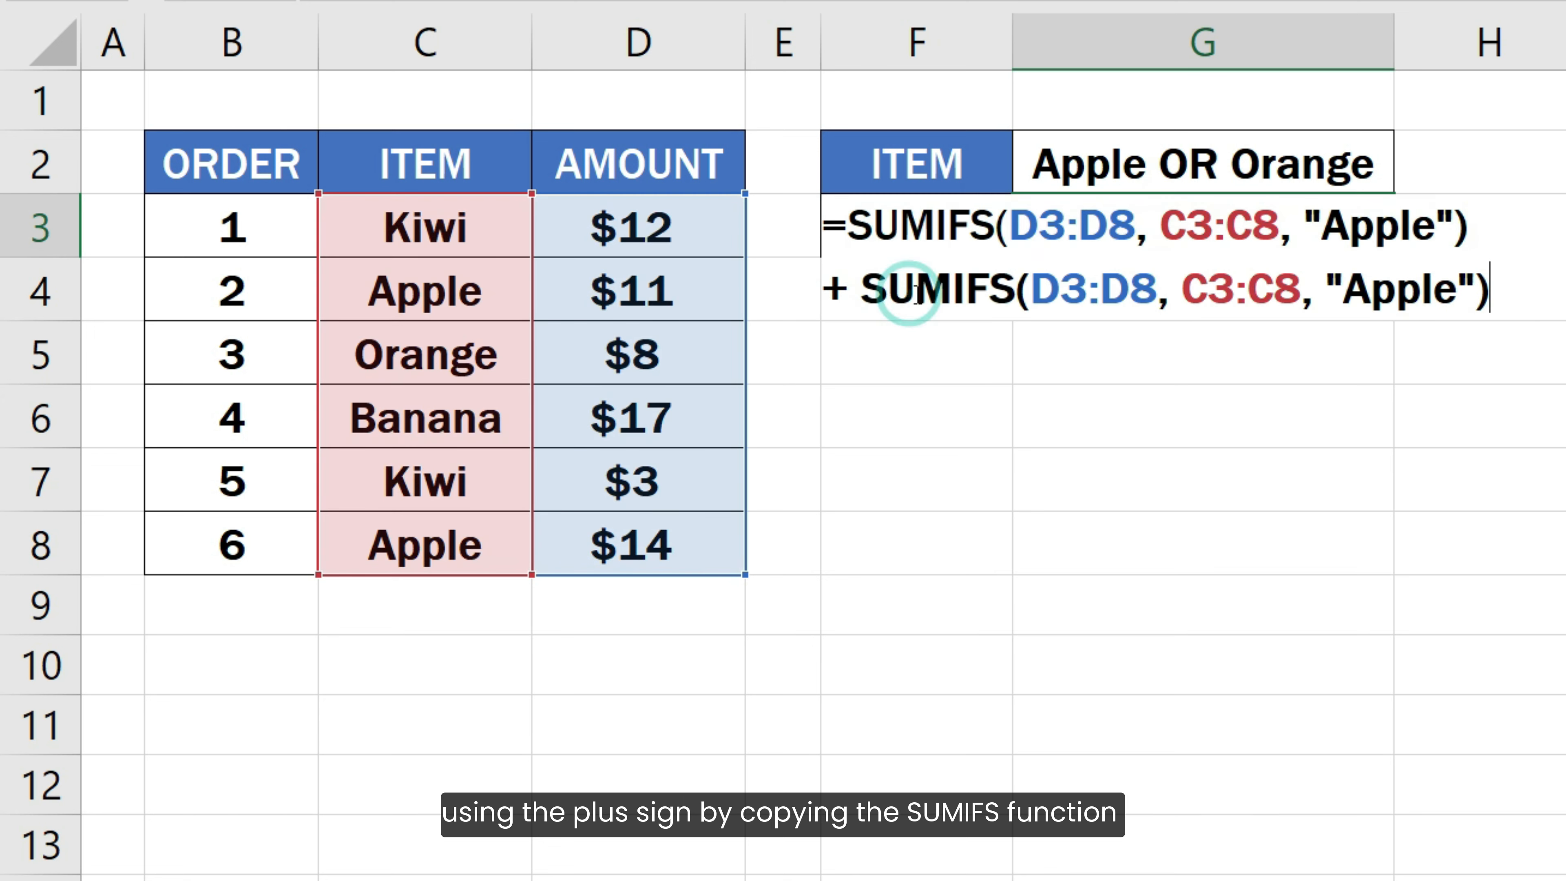
# - Change the criterion in the second SUMIFS function to "Orange" and complete the formula
pyautogui.click(1396, 290)
pyautogui.doubleClick(1388, 295)
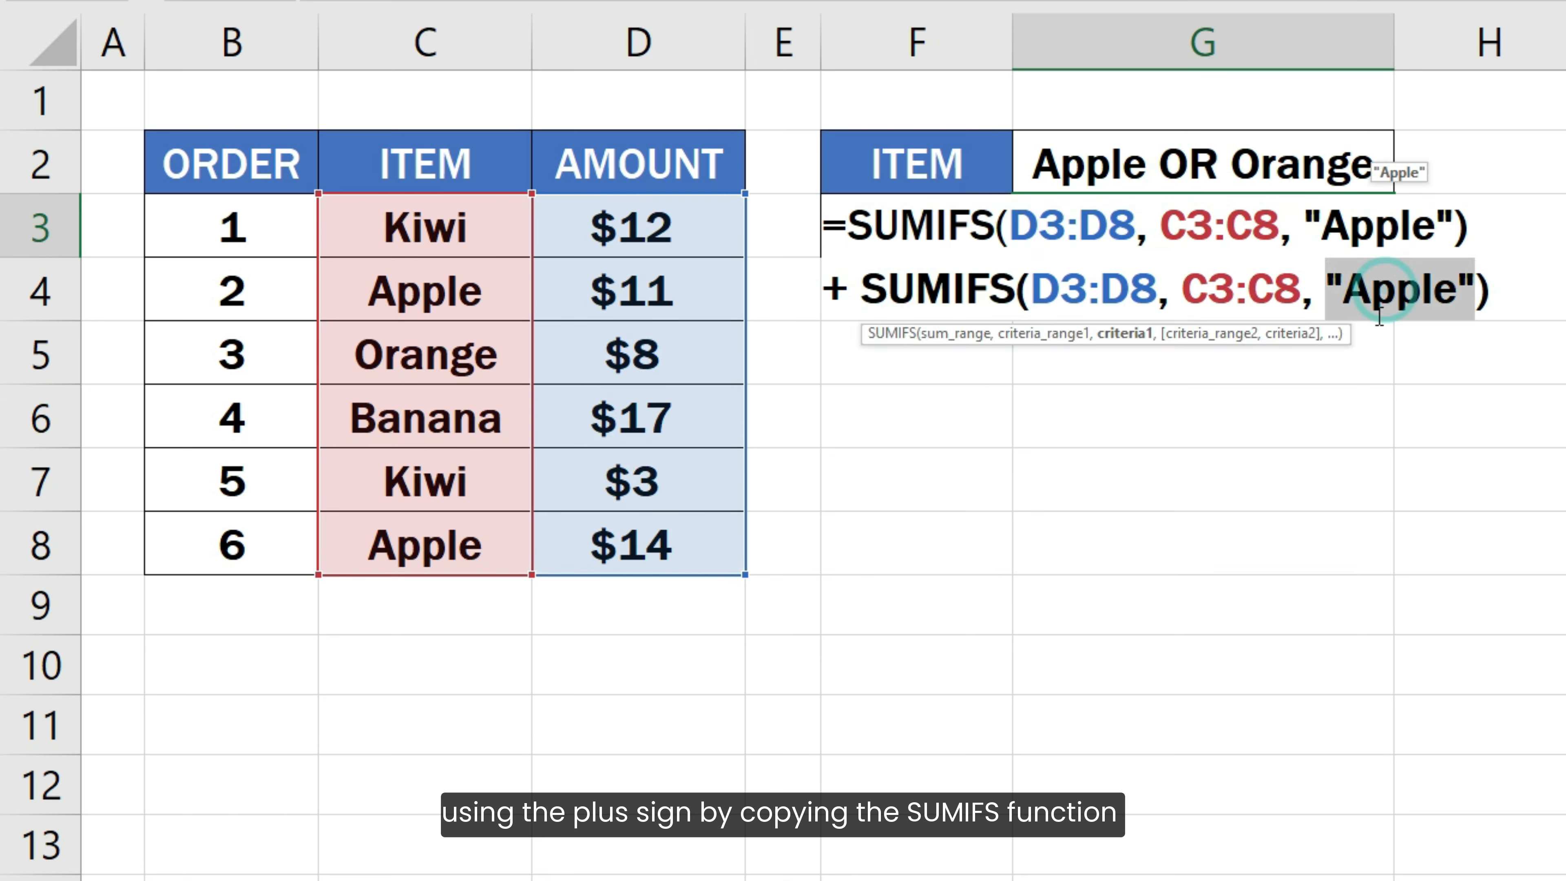
pyautogui.click(1345, 290)
pyautogui.keyDown('shift'); pyautogui.click(1457, 301); pyautogui.keyUp('shift')
pyautogui.write('Orange')
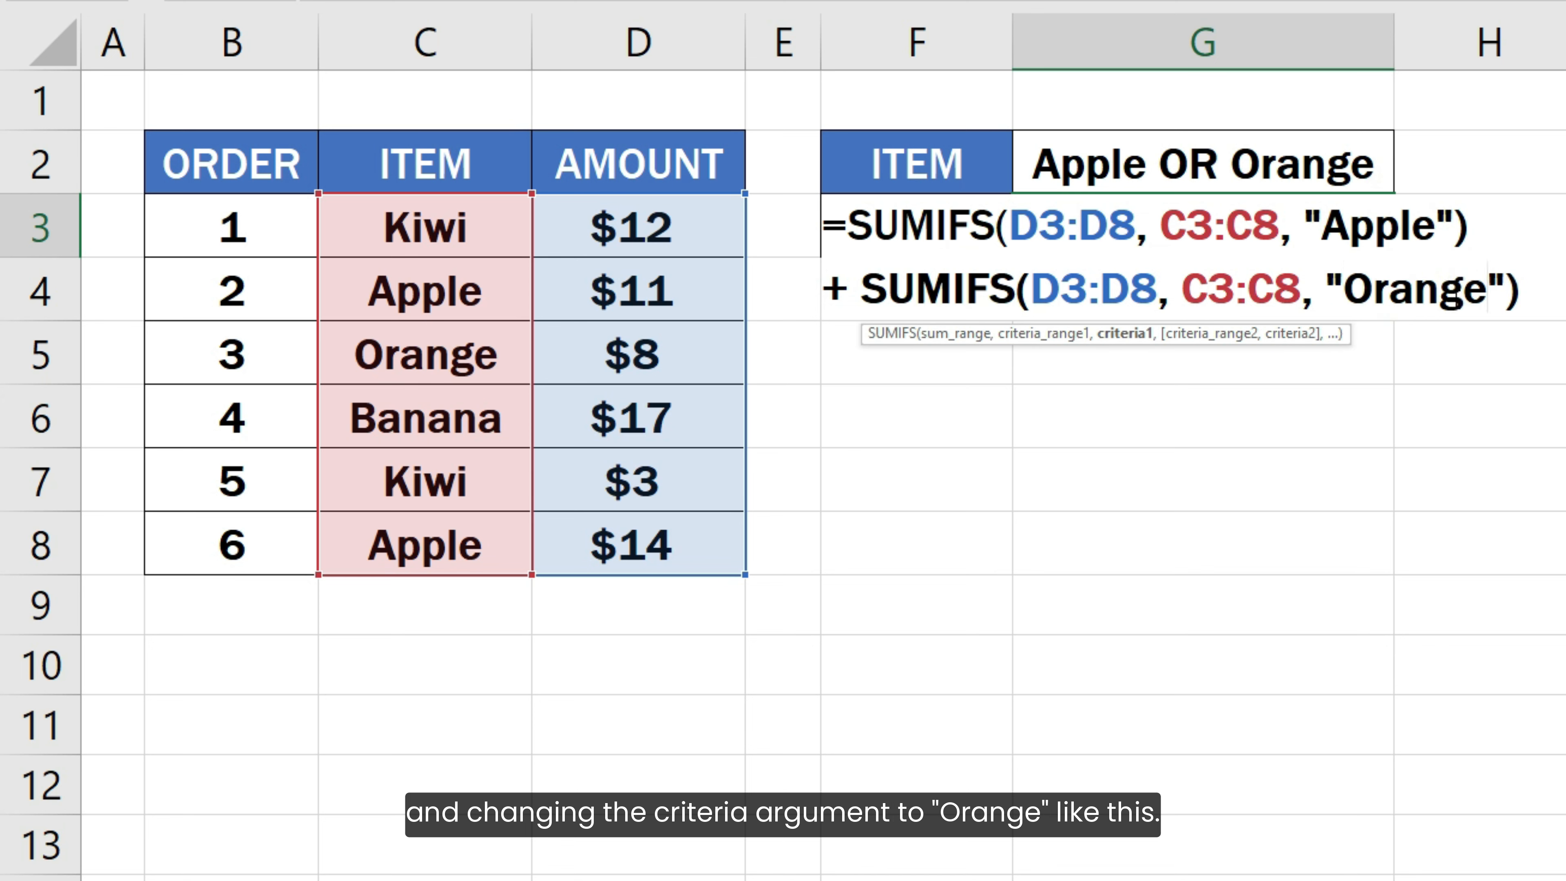
pyautogui.click(1543, 291)
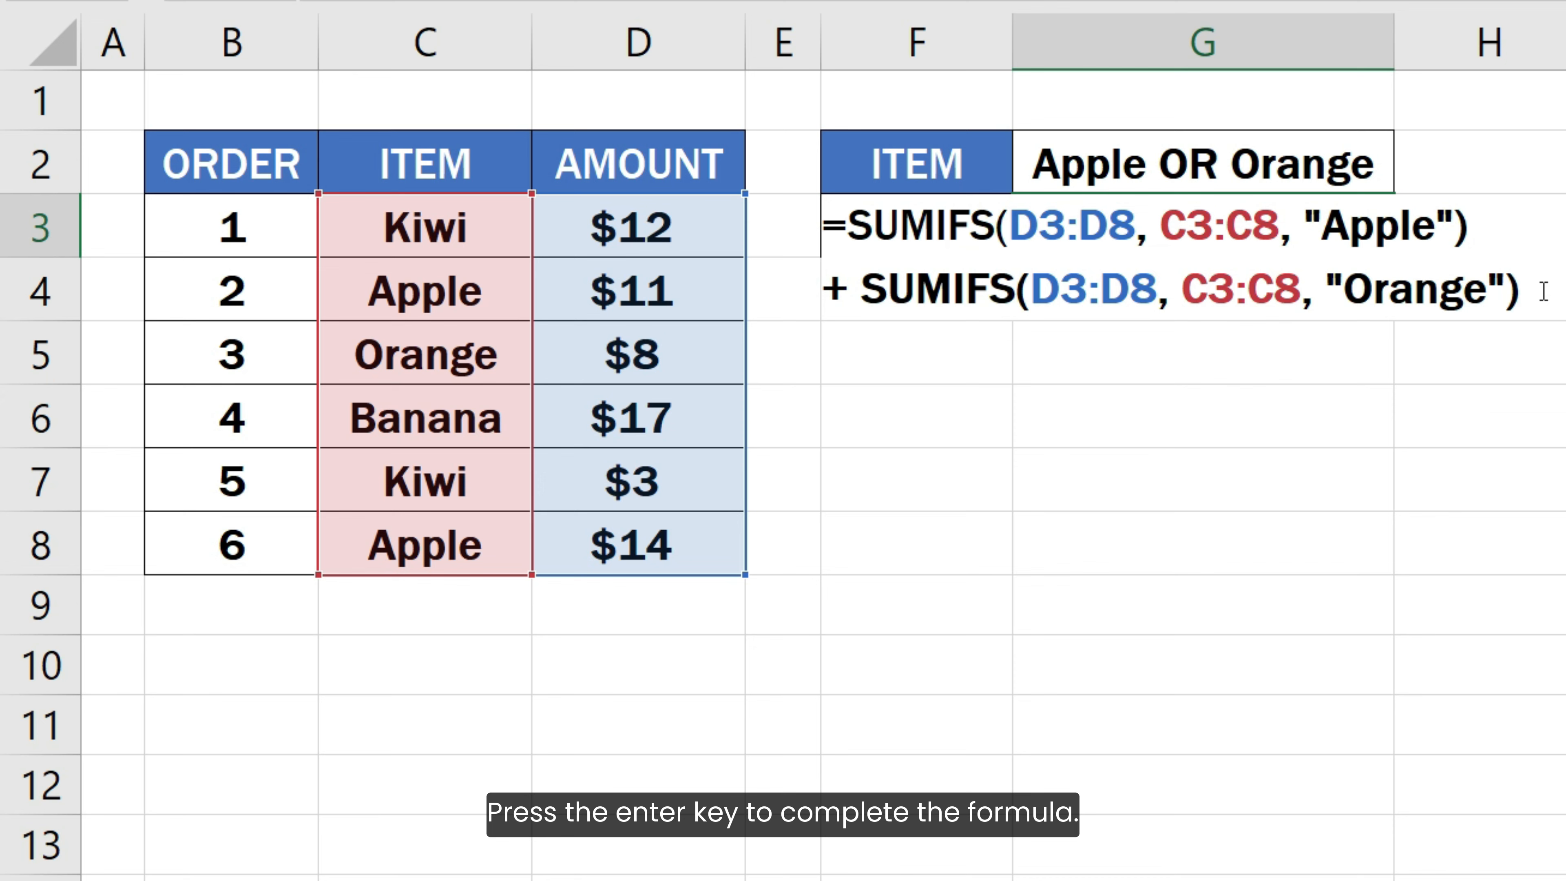
pyautogui.press('Return')
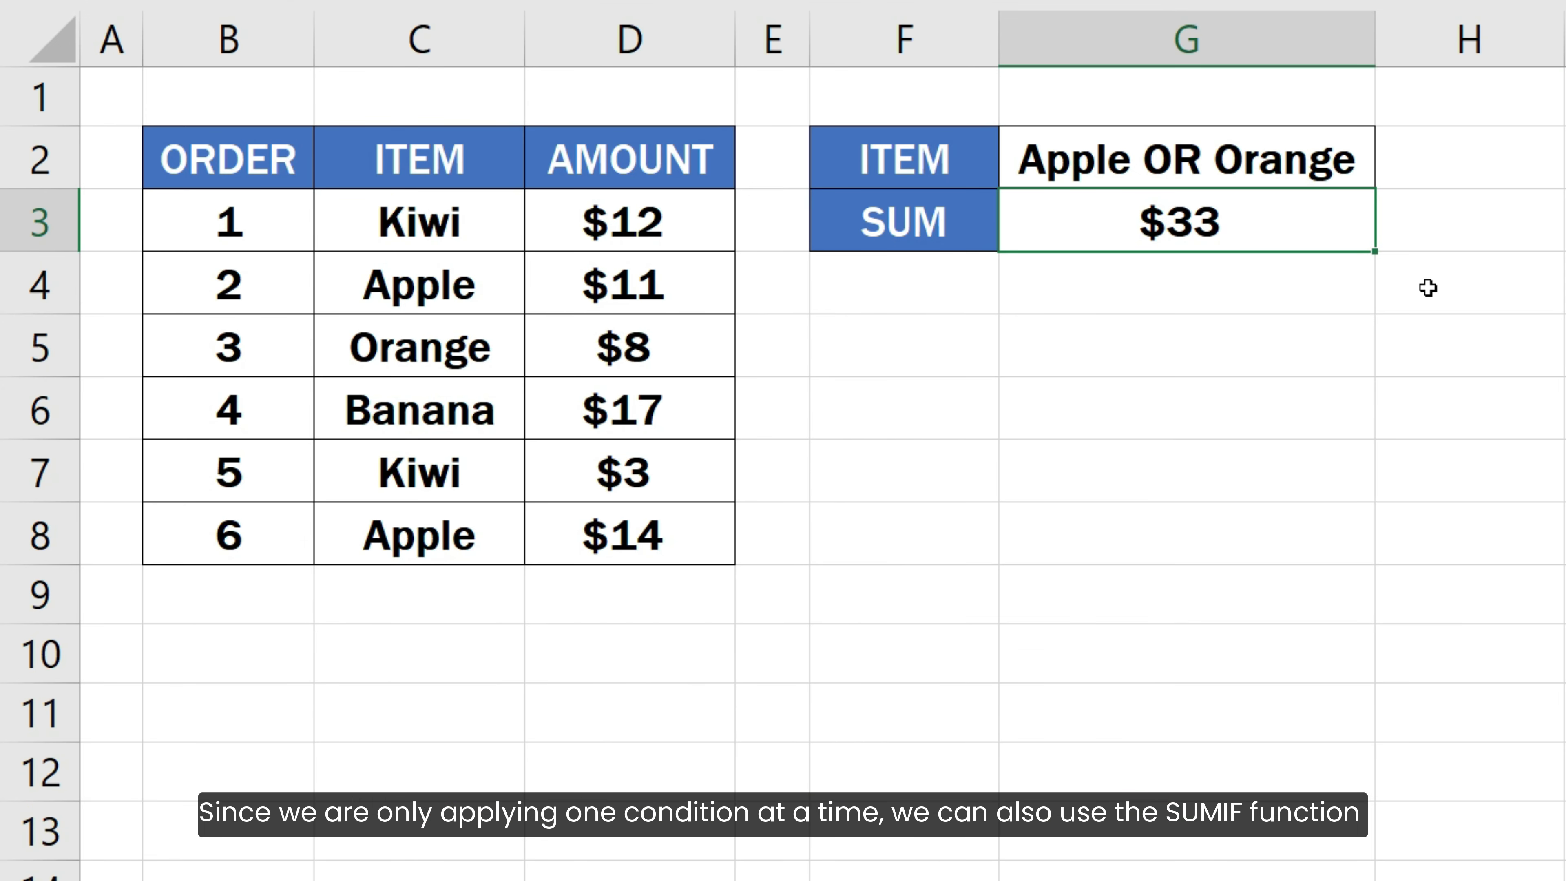
# - Examine the G3 formula that adds two SUMIF functions for "Apple" and "Orange"
pyautogui.press('F2')
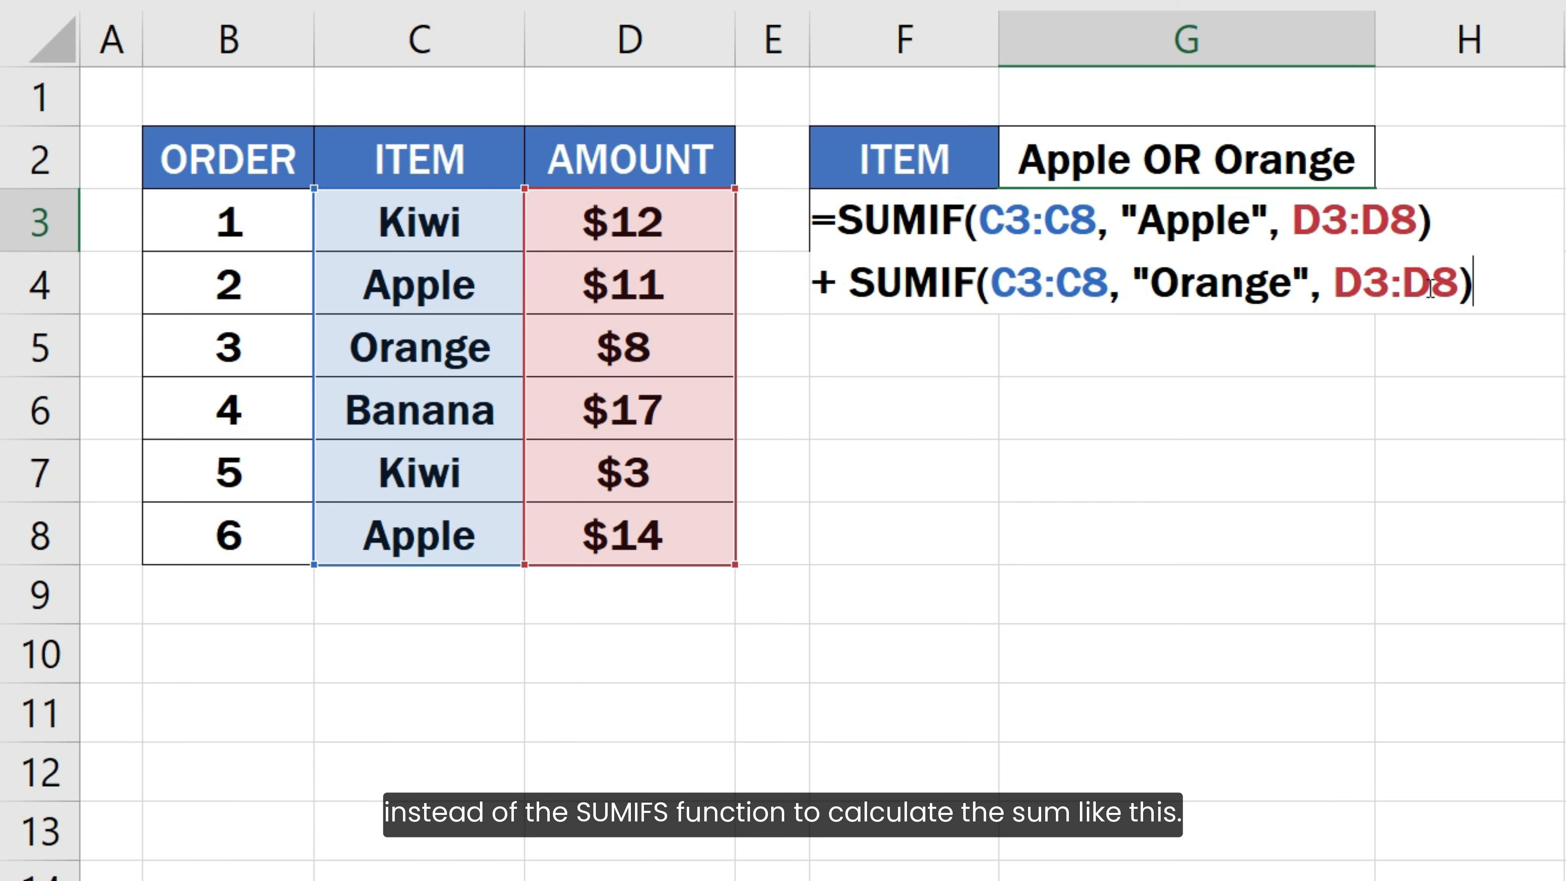
pyautogui.press('Return')
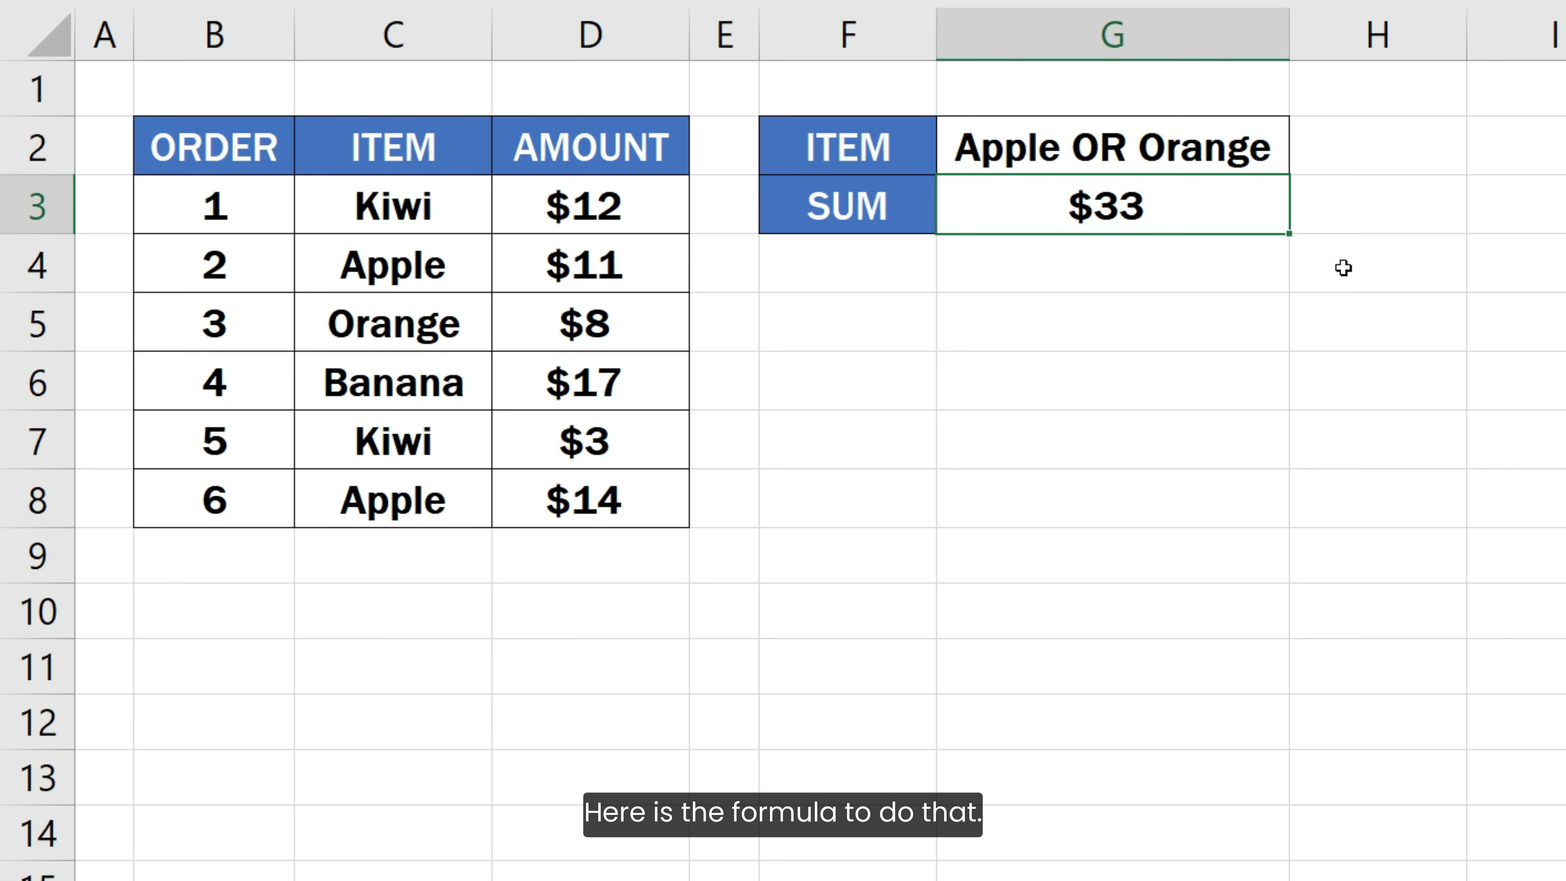
# - Evaluate the SUMIFS part inside the SUM formula in G3, restore the original expression and close the formula
pyautogui.press('F2')
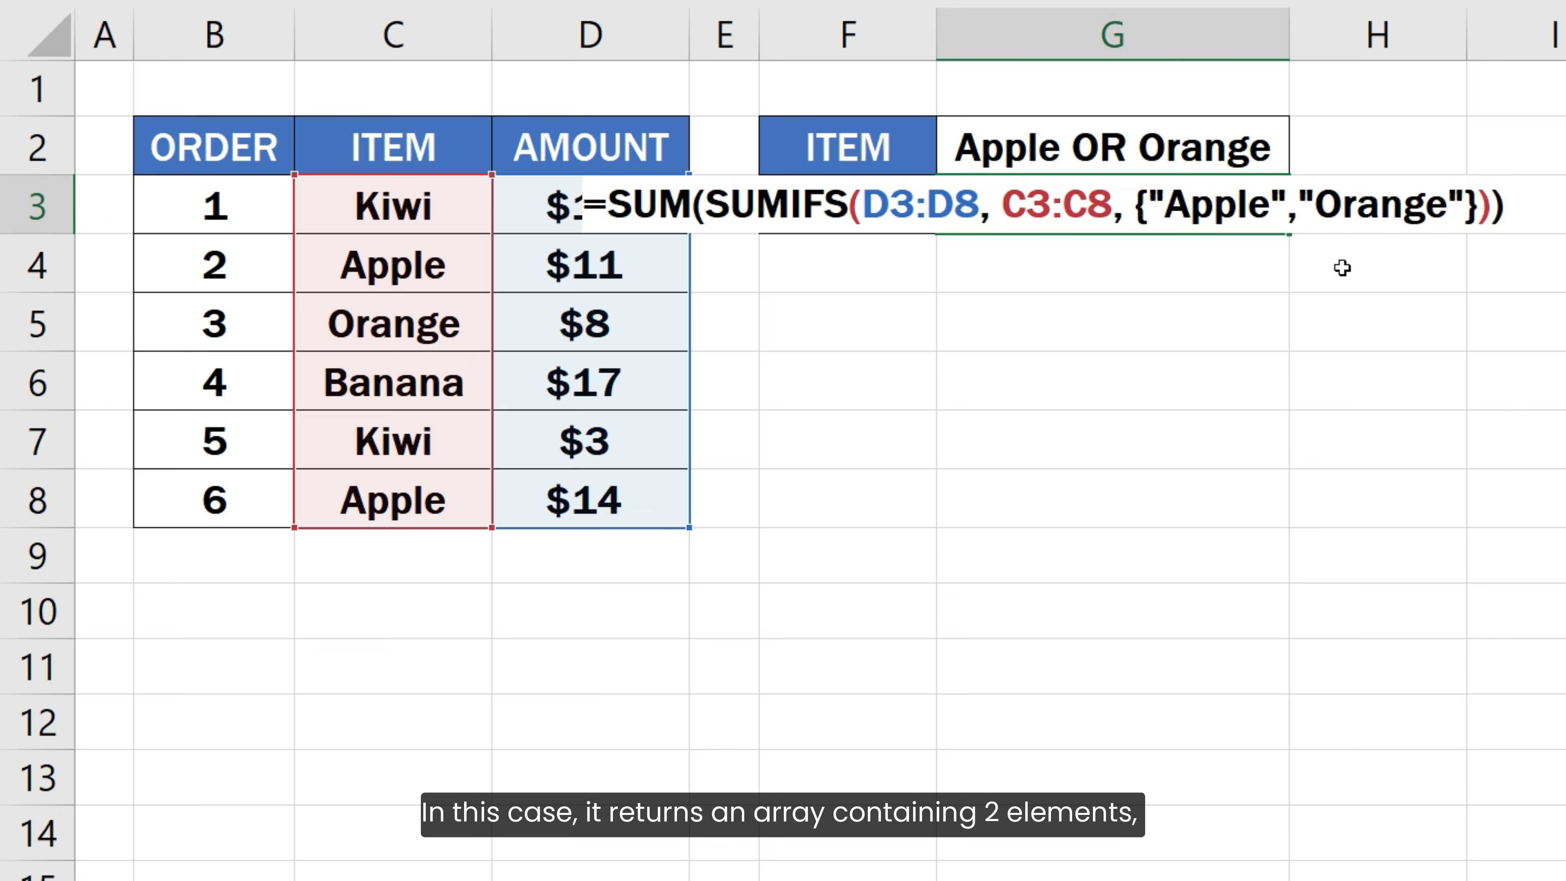
pyautogui.moveTo(705, 206); pyautogui.dragTo(1493, 207)
pyautogui.press('F9')
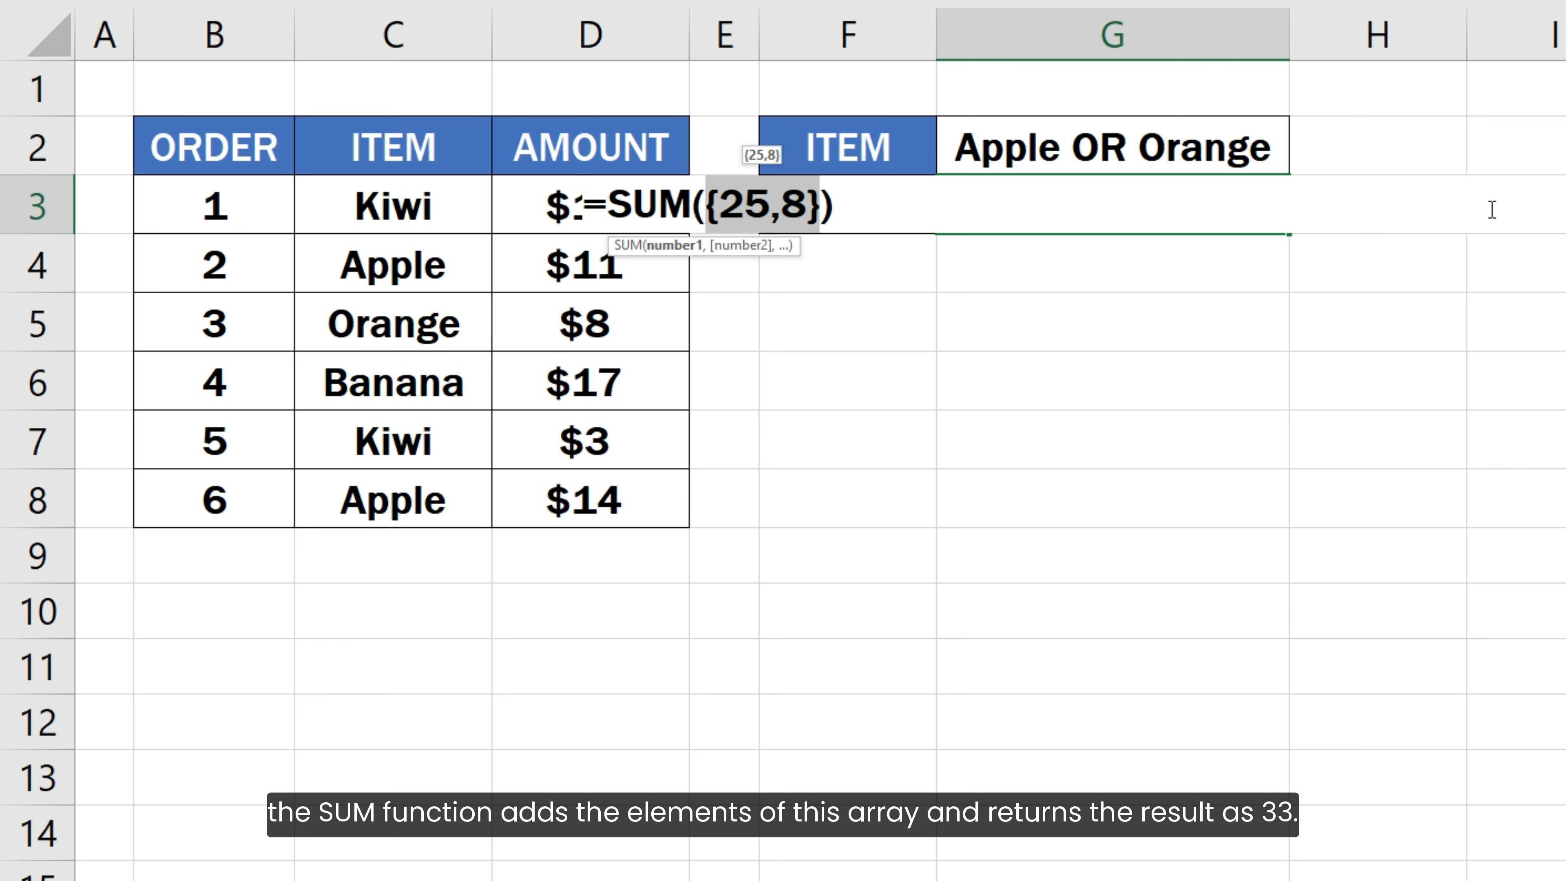
pyautogui.hotkey('ctrl', 'z')
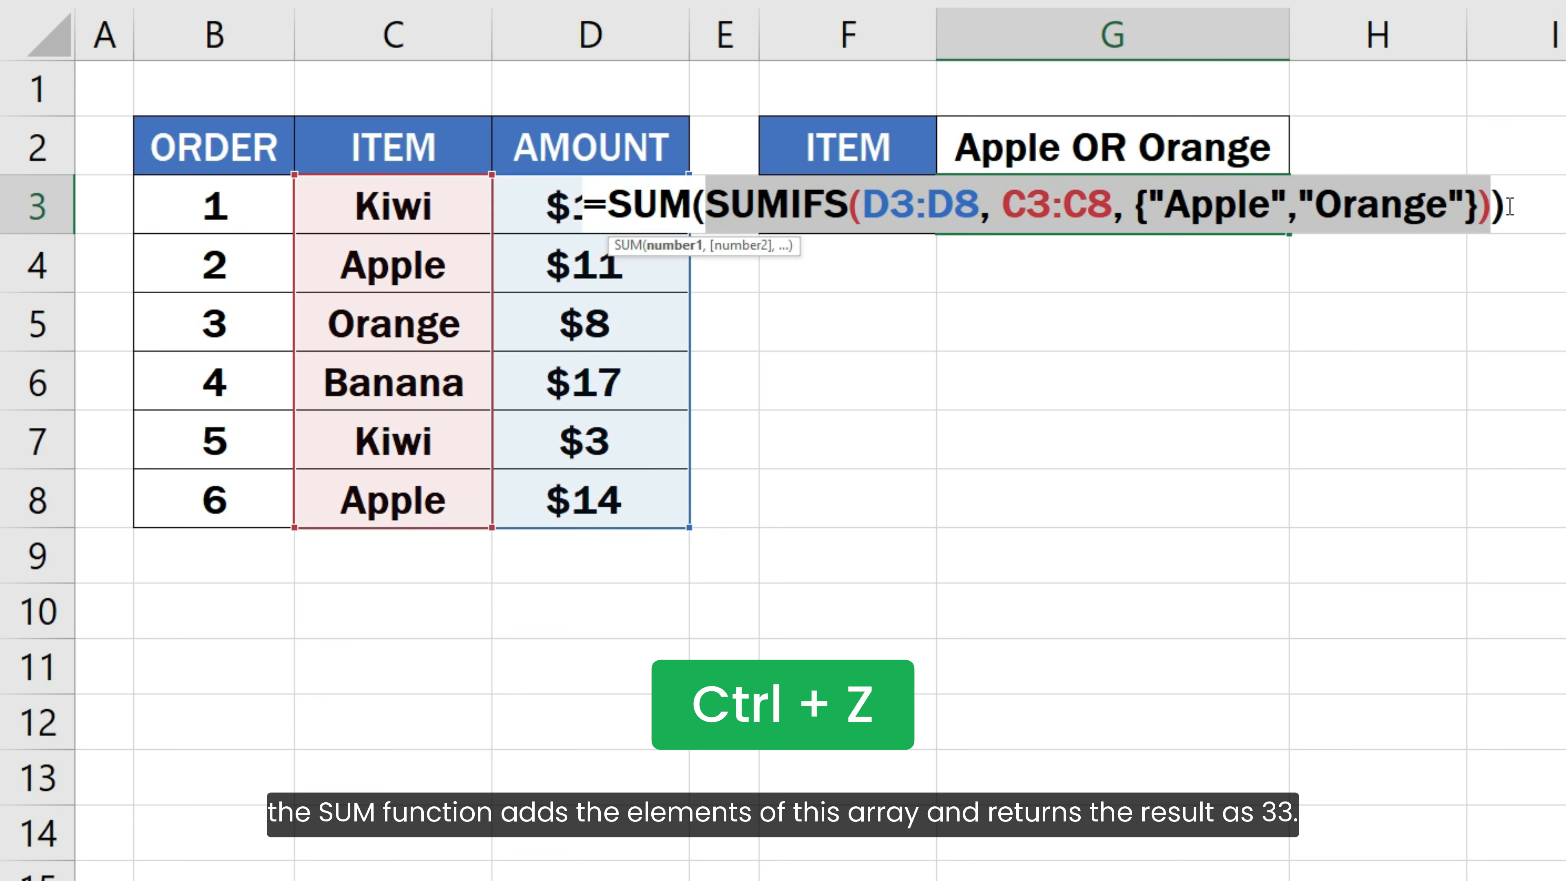
pyautogui.click(1525, 206)
pyautogui.press('Return')
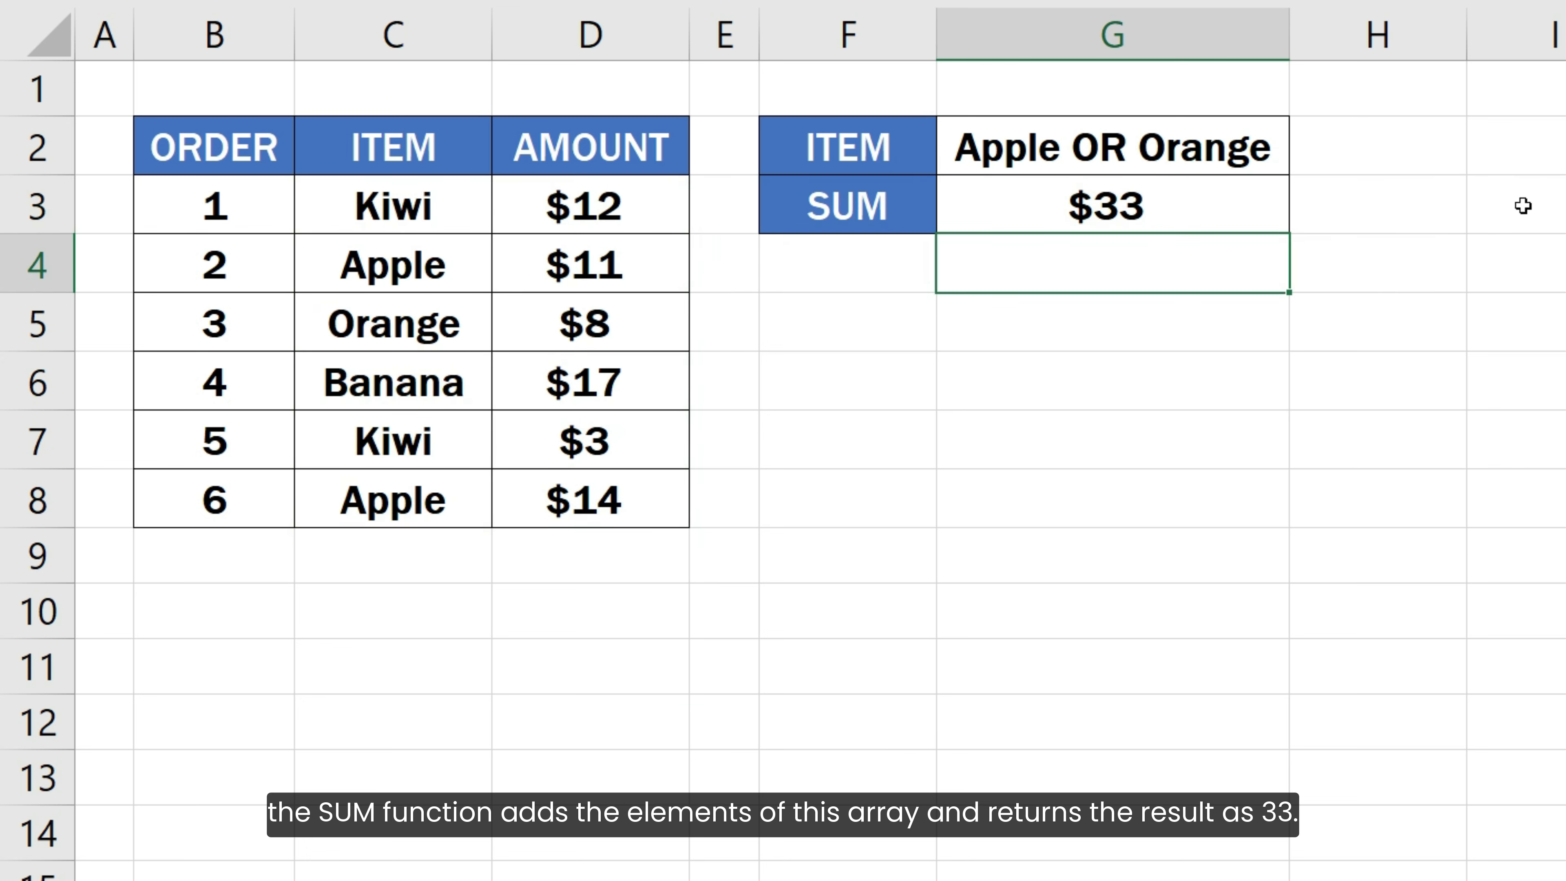